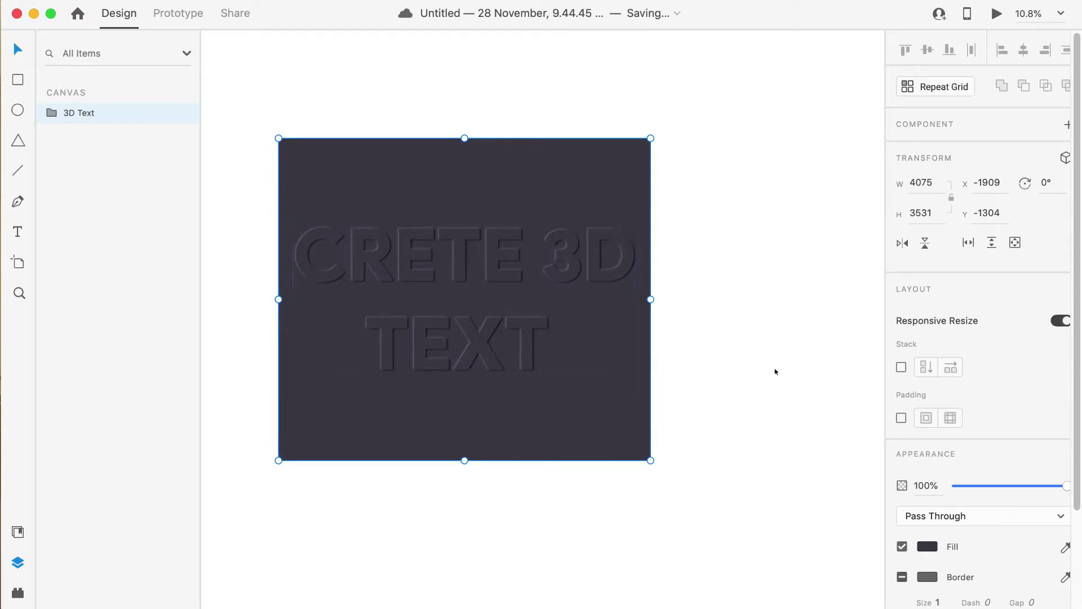
- Paste a copy of the dark rectangle onto the empty canvas
{"action": "left_click_drag", "start_coordinate": [789, 389], "coordinate": [589, 384]}
{"action": "scroll", "coordinate": [590, 384], "scroll_direction": "left", "scroll_amount": 5}
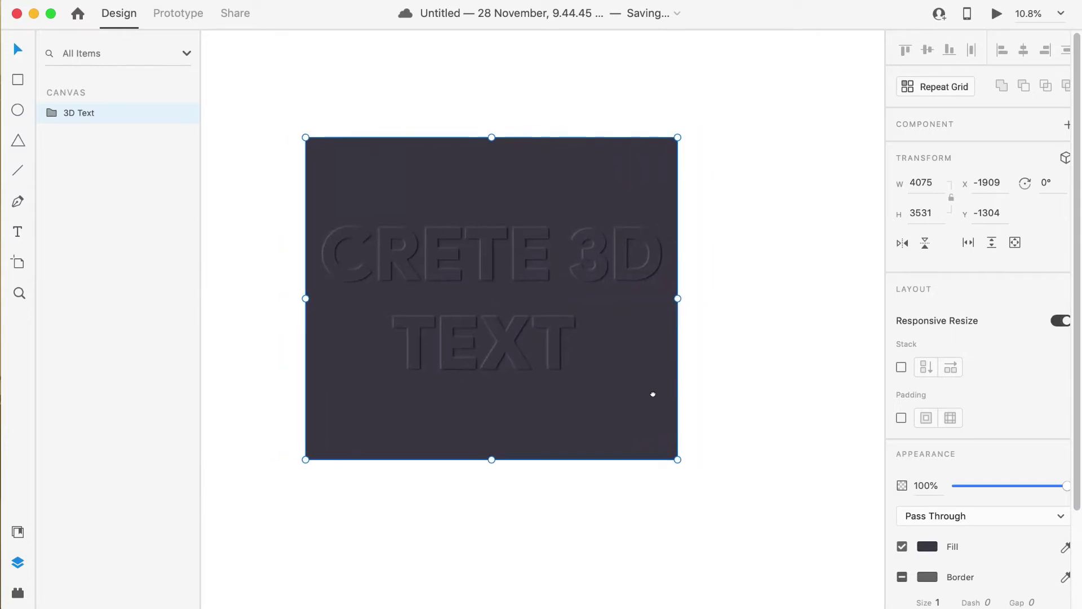
{"action": "scroll", "coordinate": [627, 391], "scroll_direction": "right", "scroll_amount": 10}
{"action": "scroll", "coordinate": [616, 387], "scroll_direction": "left", "scroll_amount": 10}
{"action": "scroll", "coordinate": [805, 389], "scroll_direction": "left", "scroll_amount": 3}
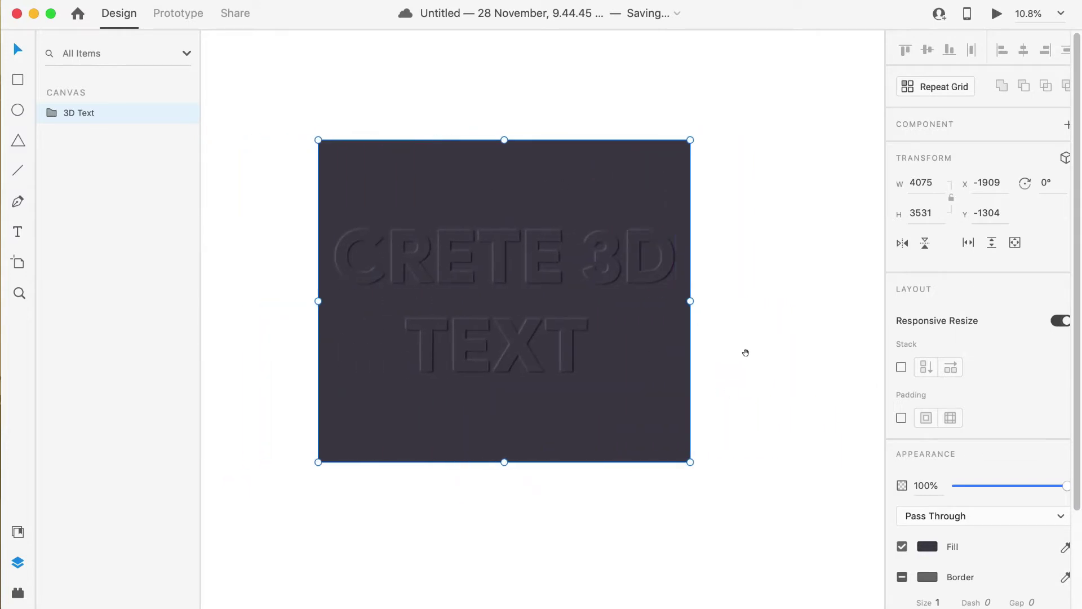
{"action": "scroll", "coordinate": [746, 353], "scroll_direction": "right", "scroll_amount": 5}
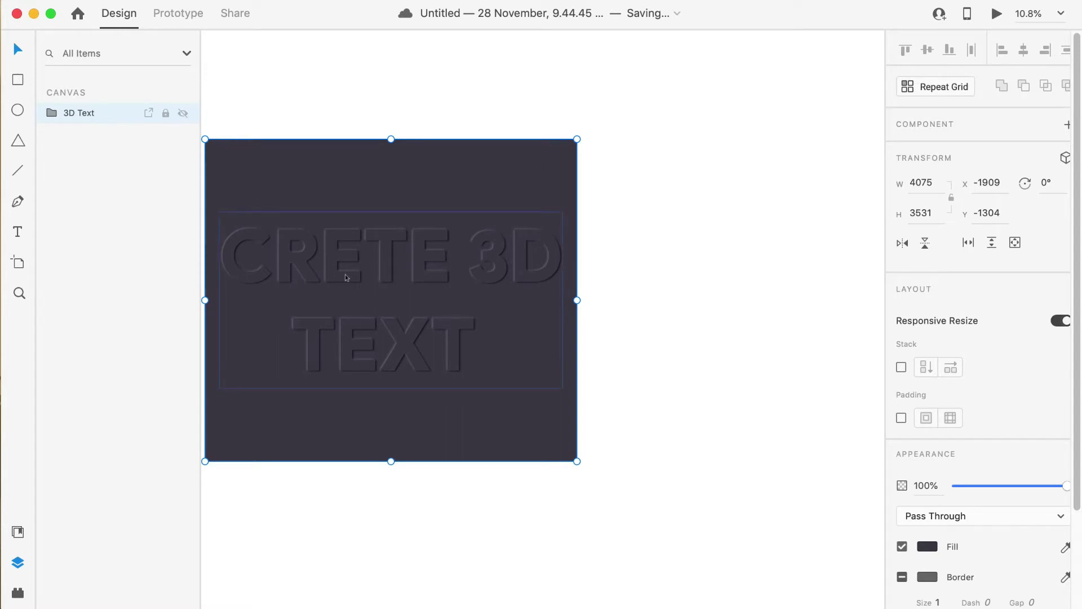
{"action": "left_click", "coordinate": [586, 128]}
{"action": "right_click", "coordinate": [664, 184]}
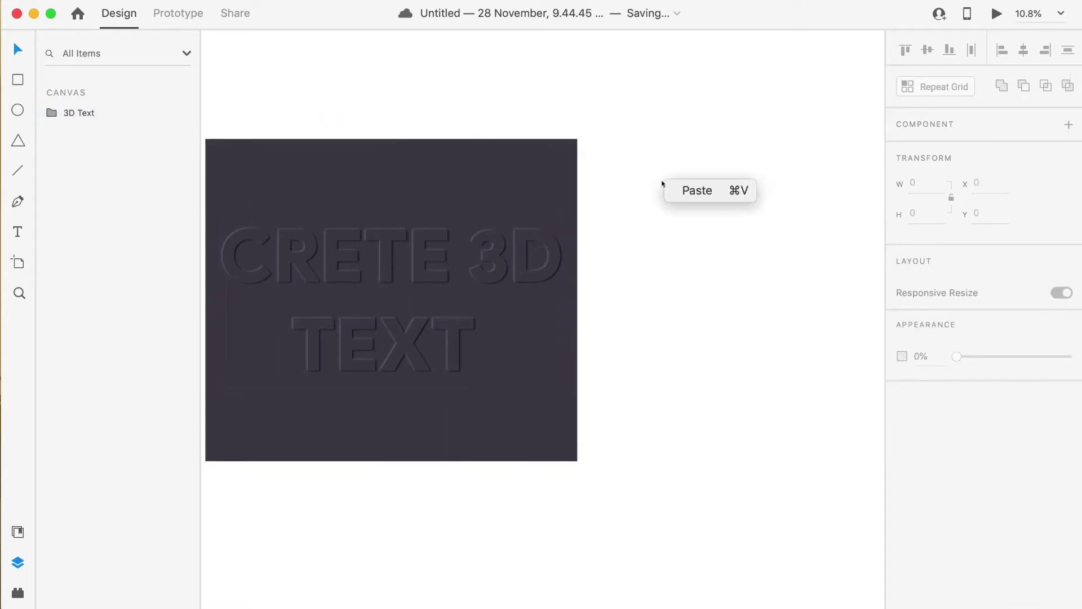
{"action": "left_click", "coordinate": [693, 190]}
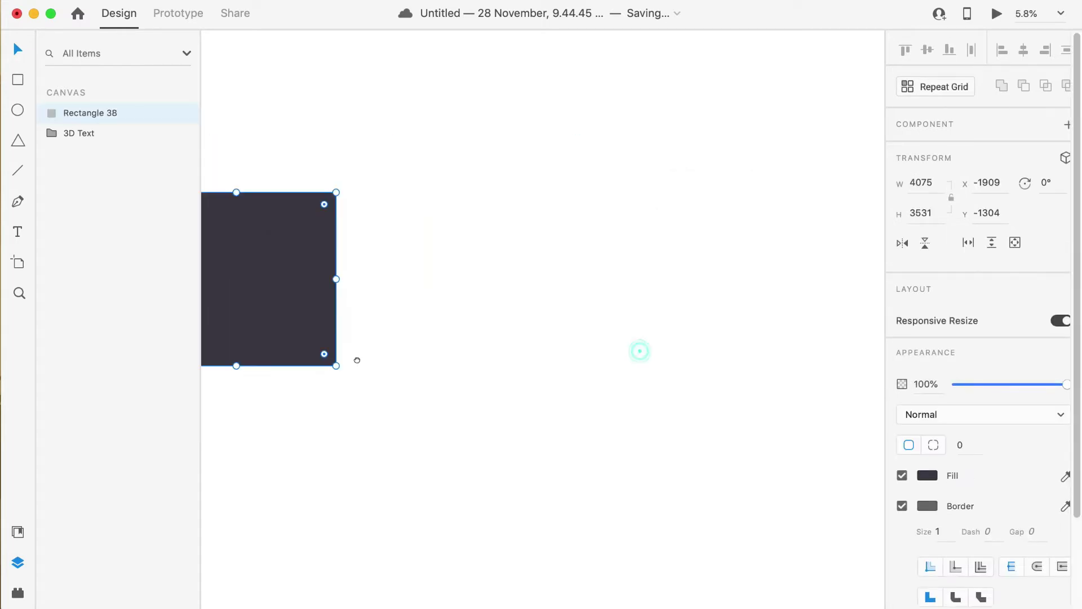
- Move the pasted Rectangle 38 to the right of the original rectangle
{"action": "scroll", "coordinate": [357, 362], "scroll_direction": "left", "scroll_amount": 3}
{"action": "left_click_drag", "start_coordinate": [339, 301], "coordinate": [553, 276]}
{"action": "scroll", "coordinate": [535, 289], "scroll_direction": "up", "scroll_amount": 2}
{"action": "left_click", "coordinate": [338, 495]}
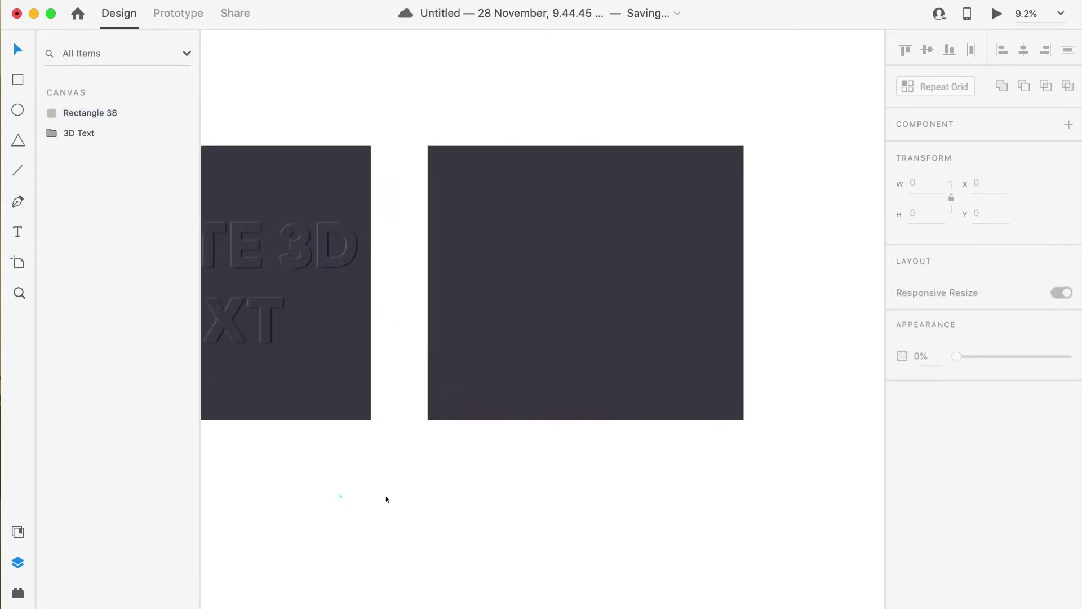
{"action": "scroll", "coordinate": [318, 484], "scroll_direction": "up", "scroll_amount": 2}
{"action": "scroll", "coordinate": [450, 494], "scroll_direction": "right", "scroll_amount": 2}
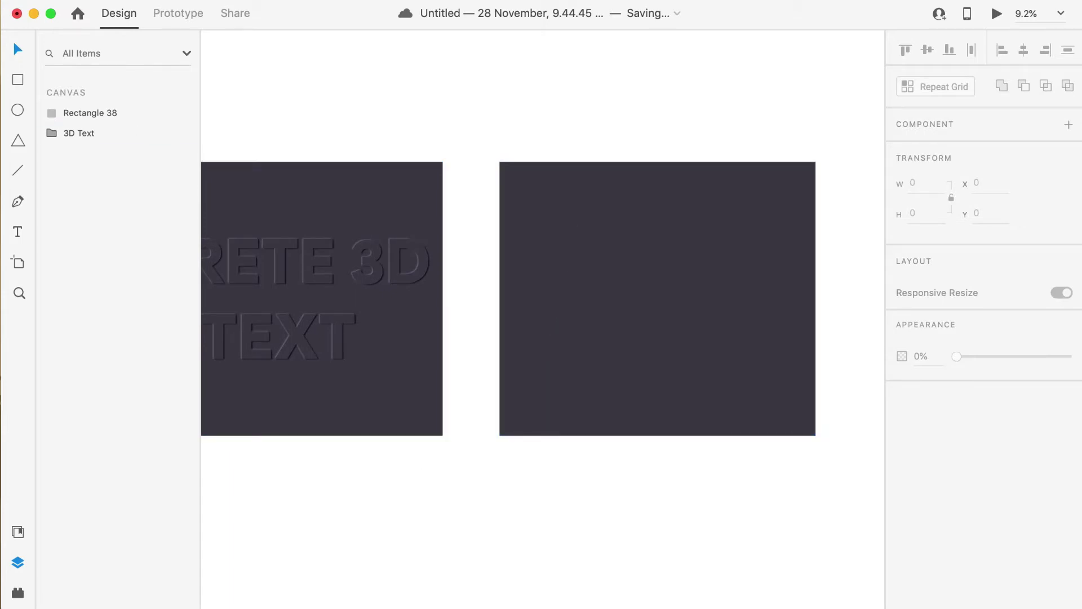
- Add text 'Create Text In #D' on the right rectangle at font size 800
{"action": "left_click", "coordinate": [17, 231]}
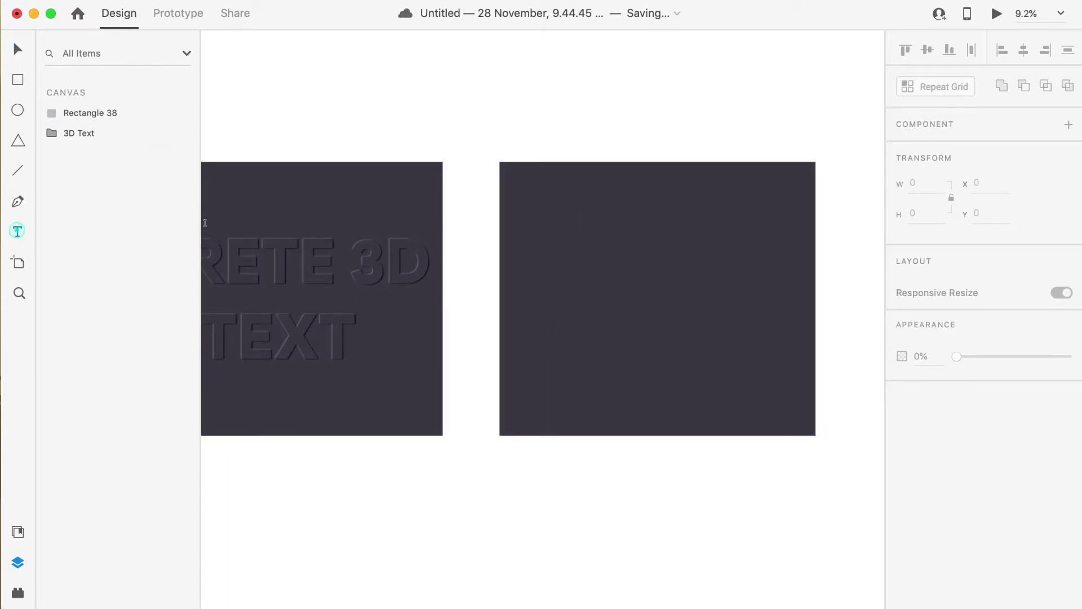
{"action": "left_click", "coordinate": [544, 246]}
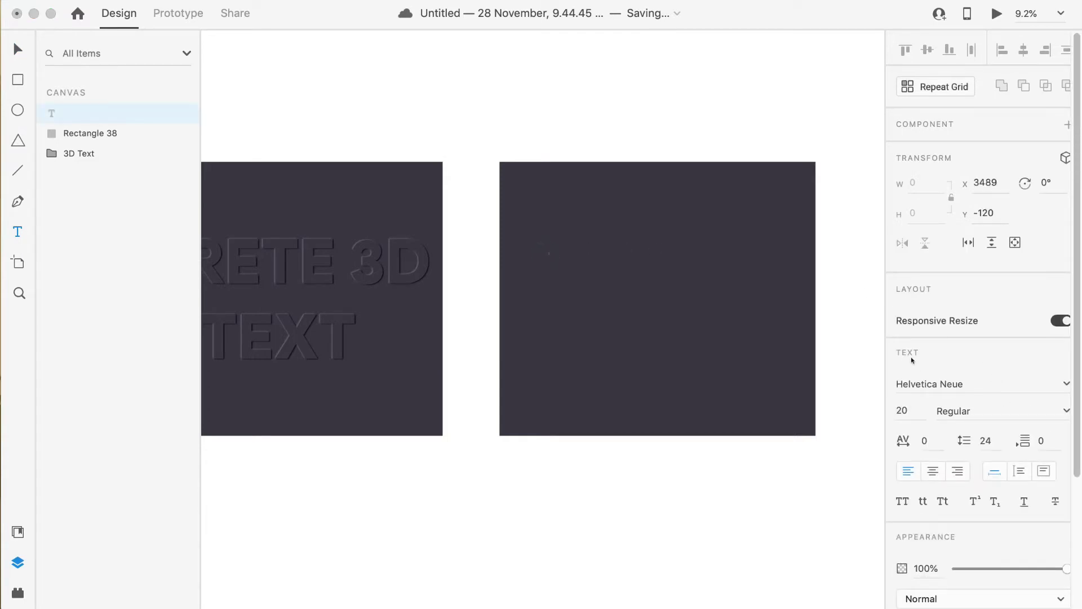
{"action": "type", "text": "Create"}
{"action": "type", "text": "Text In #D"}
{"action": "left_click", "coordinate": [905, 410]}
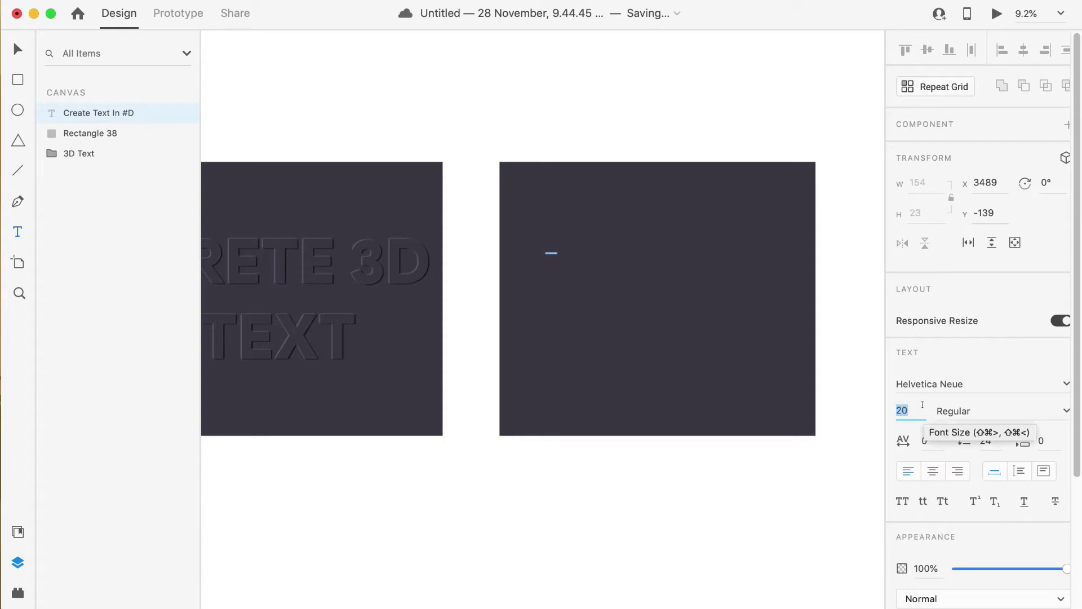
{"action": "type", "text": "800"}
{"action": "key", "text": "Return"}
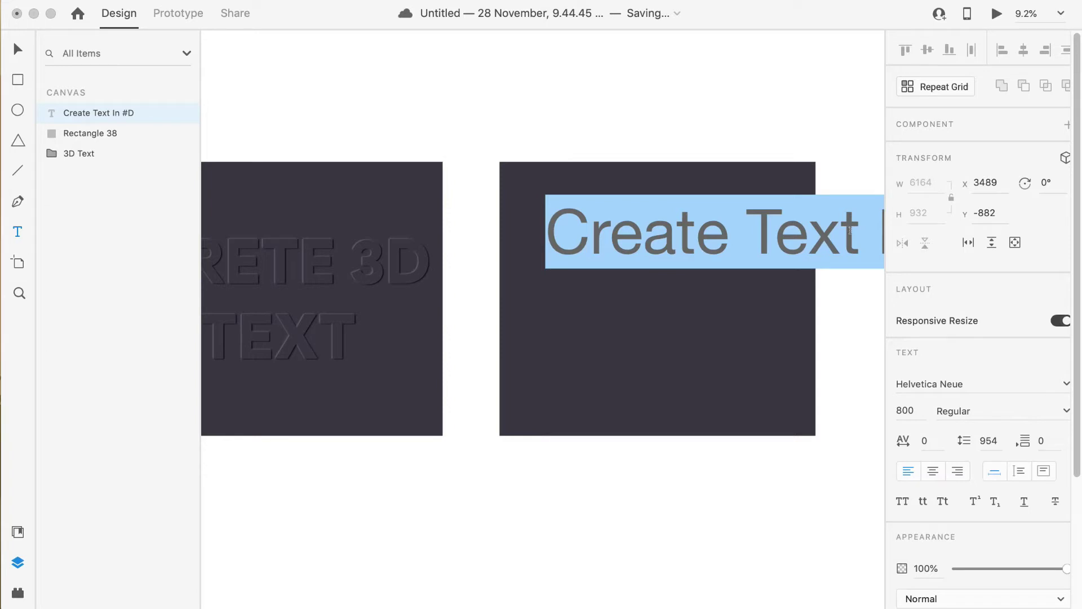
- Move 'In #D' onto a second line and correct '#' to '3'
{"action": "left_click", "coordinate": [875, 221]}
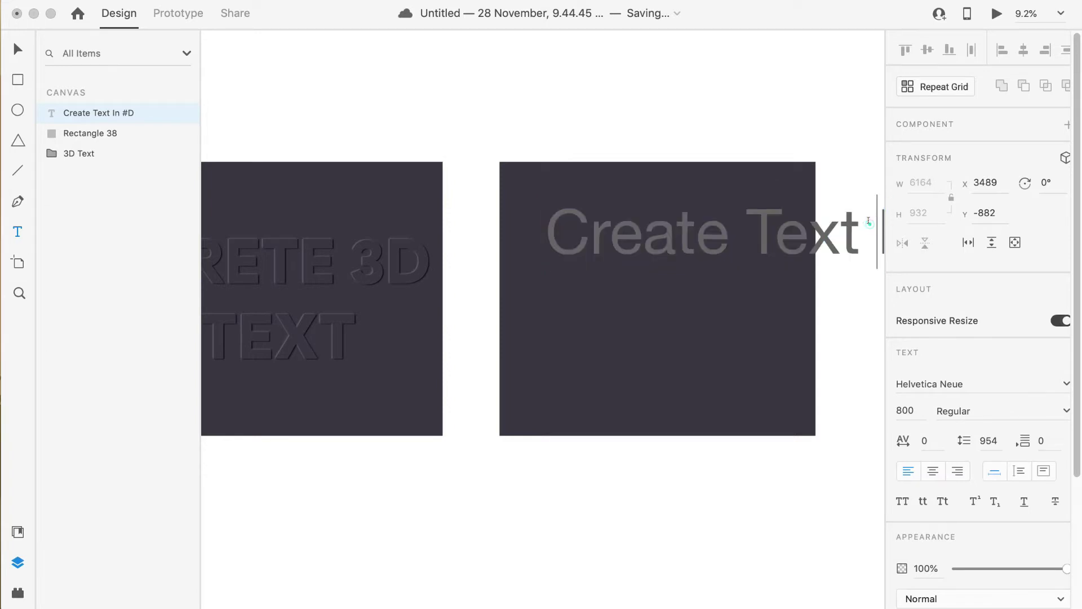
{"action": "key", "text": "BackSpace"}
{"action": "key", "text": "Return"}
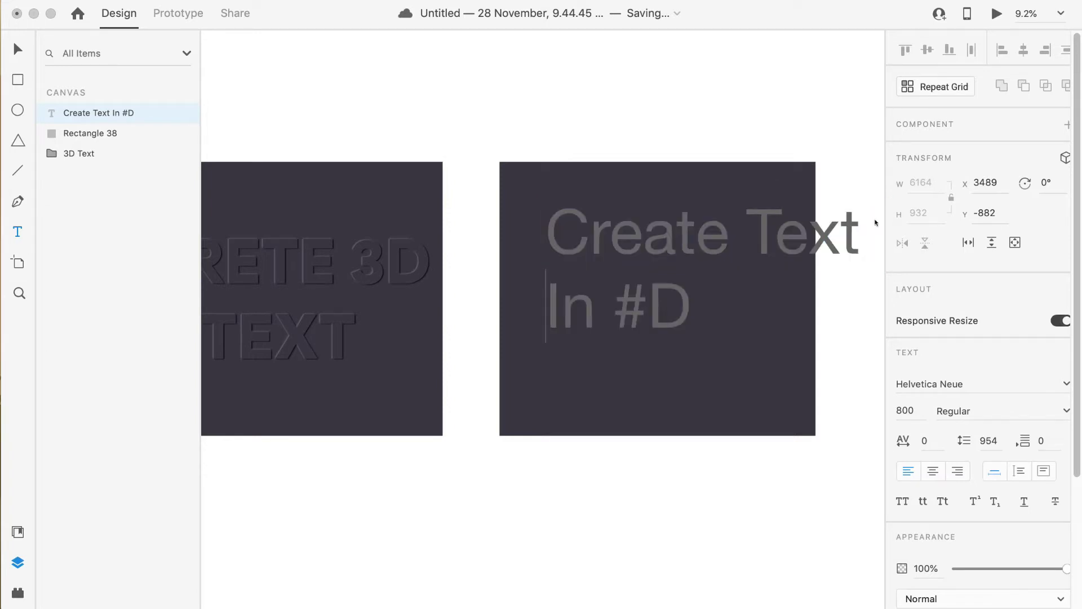
{"action": "left_click", "coordinate": [639, 292]}
{"action": "key", "text": "BackSpace"}
{"action": "type", "text": "3"}
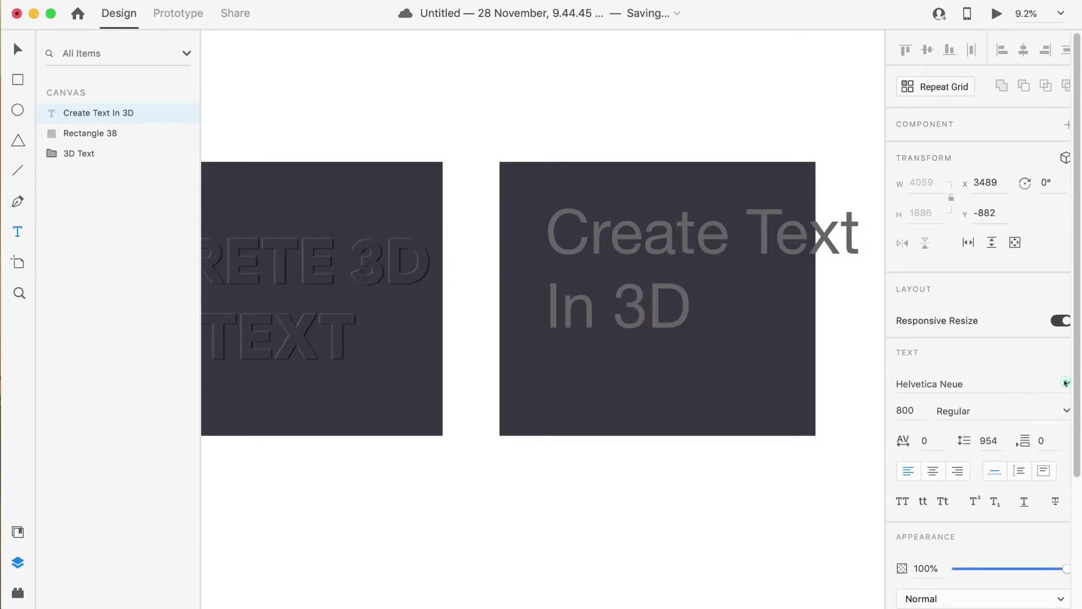
- Apply the Product Sans Black font to all of the text
{"action": "left_click", "coordinate": [1066, 383]}
{"action": "type", "text": "Product Sans"}
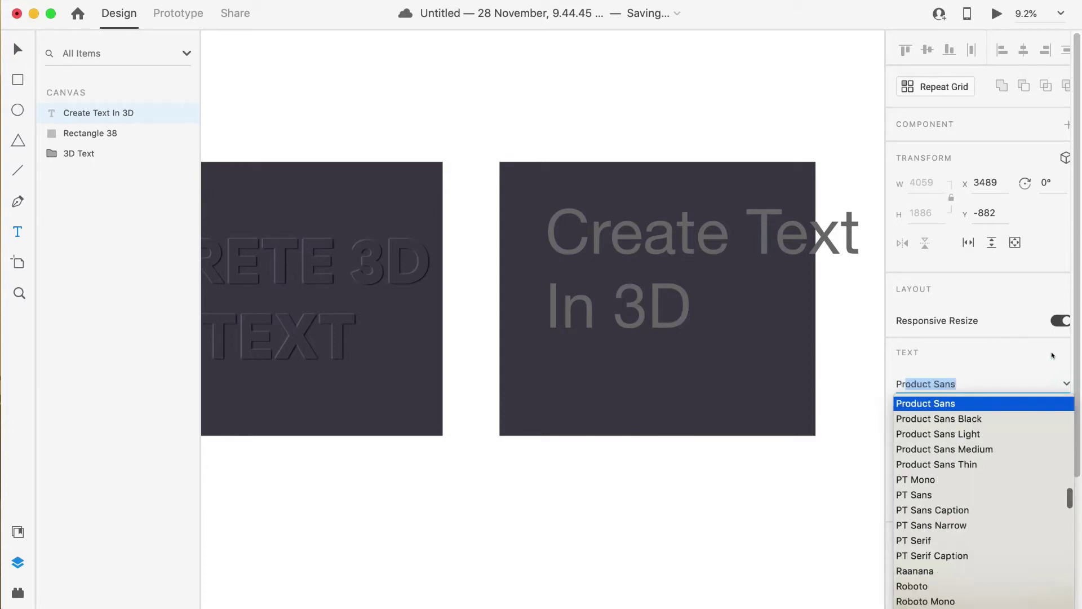
{"action": "key", "text": "Down"}
{"action": "key", "text": "Return"}
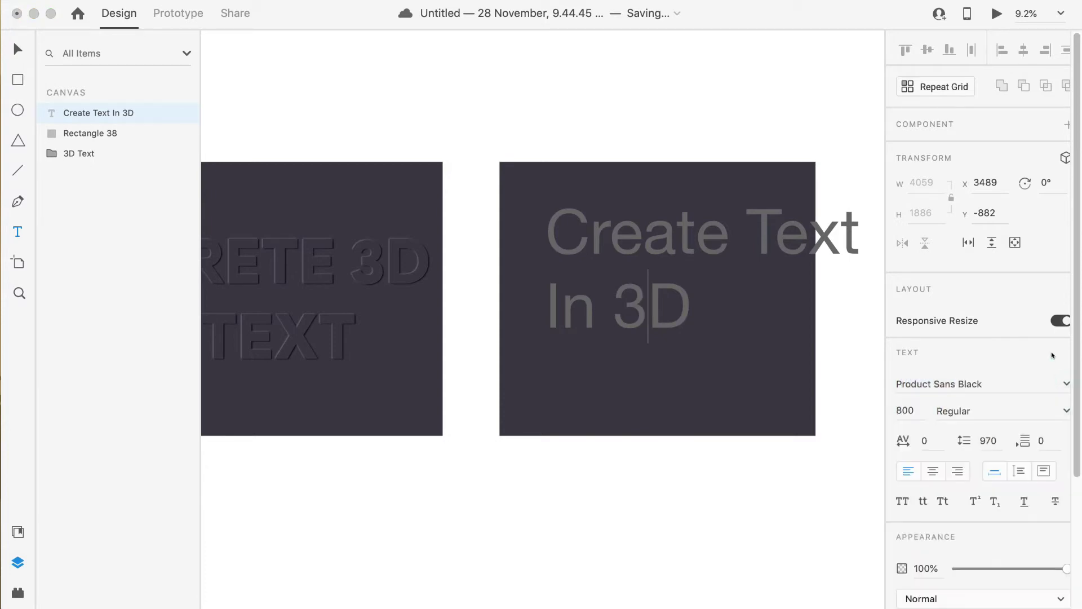
{"action": "key", "text": "shift+Right"}
{"action": "key", "text": "super+a"}
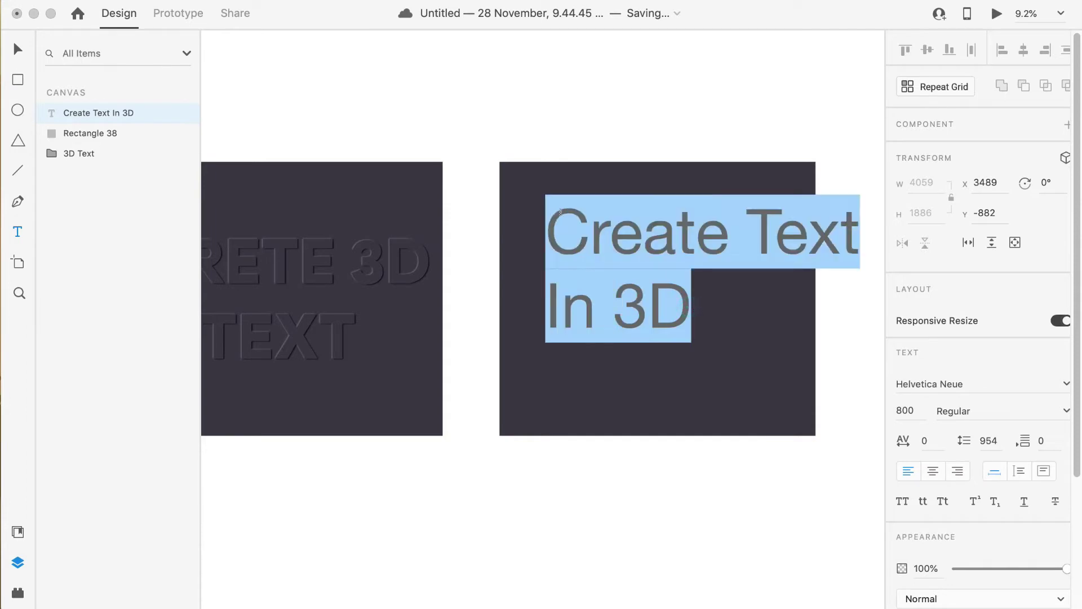
{"action": "left_click", "coordinate": [1064, 383]}
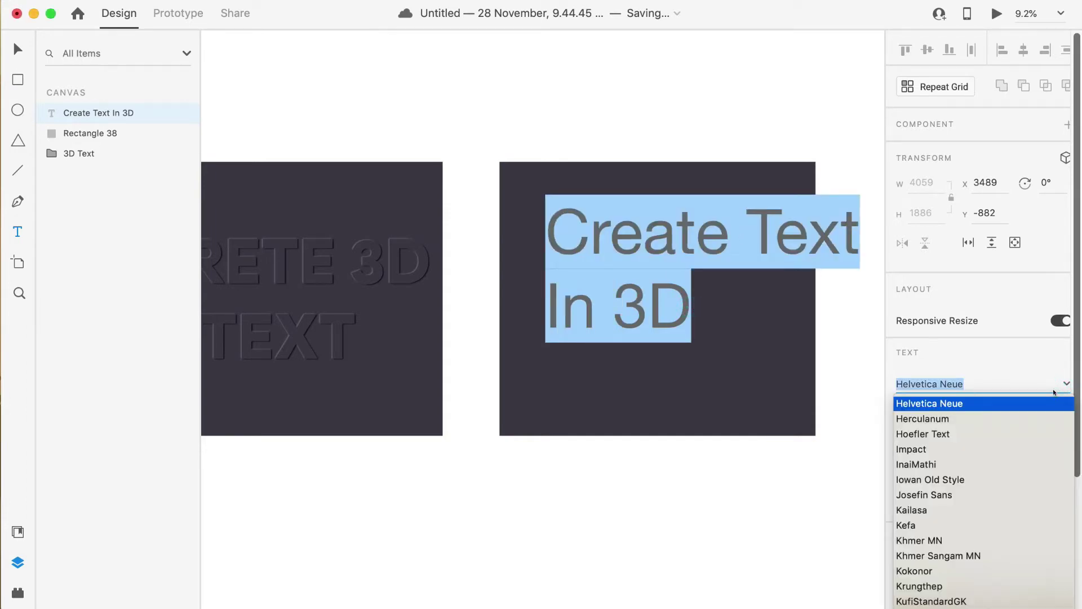
{"action": "type", "text": "Product Sans"}
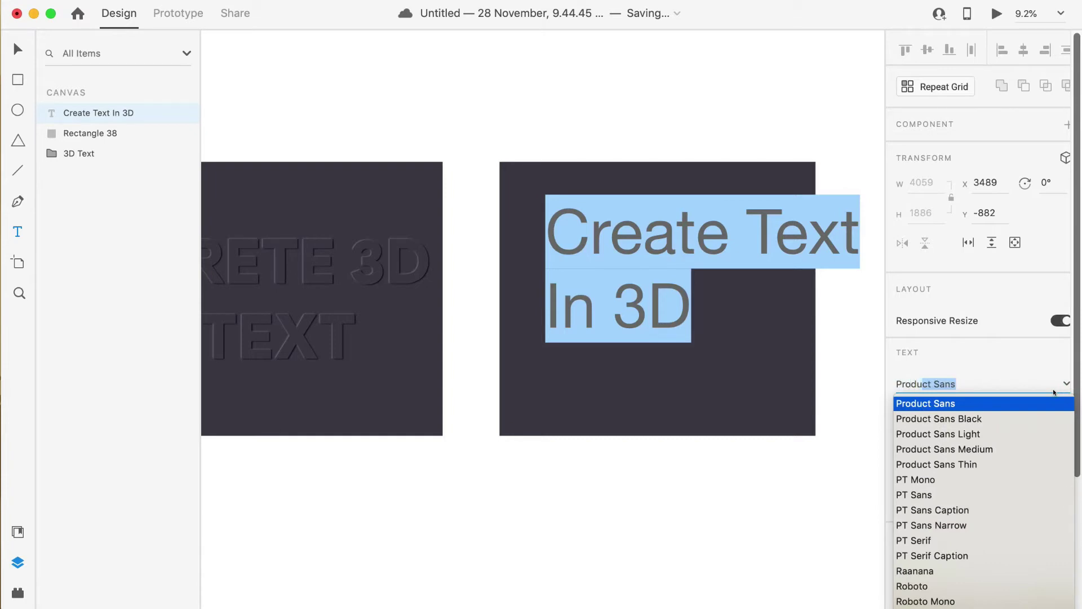
{"action": "key", "text": "Down"}
{"action": "key", "text": "Return"}
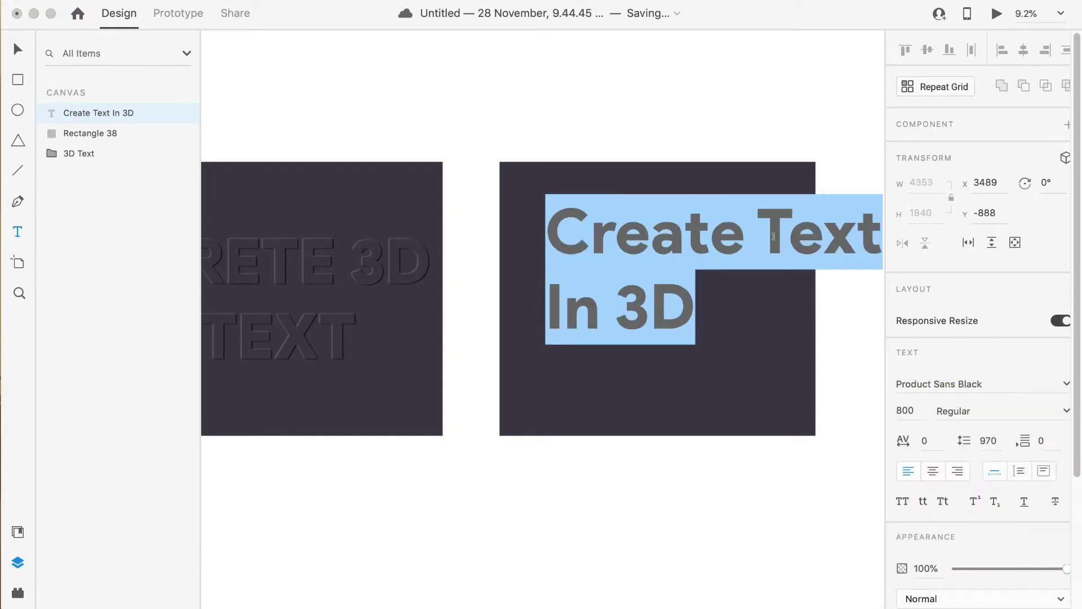
- Centre-align the text lines and shift the text box down on the rectangle
{"action": "left_click", "coordinate": [932, 470]}
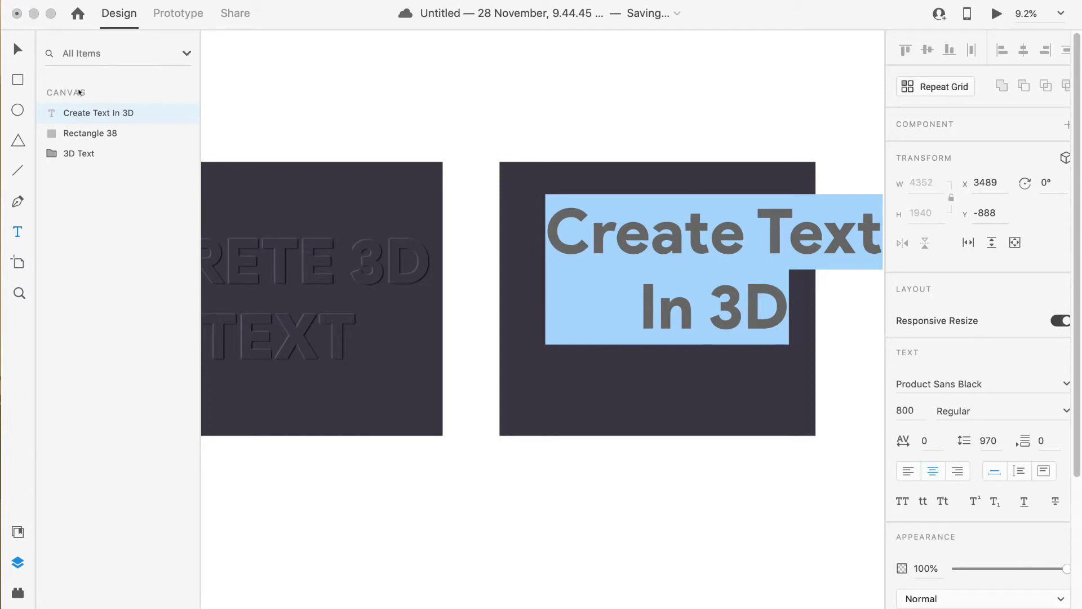
{"action": "left_click", "coordinate": [17, 48]}
{"action": "left_click_drag", "start_coordinate": [637, 217], "coordinate": [631, 256]}
- Rebreak the lines so the text reads 'Create' over 'Text In 3D'
{"action": "double_click", "coordinate": [715, 246]}
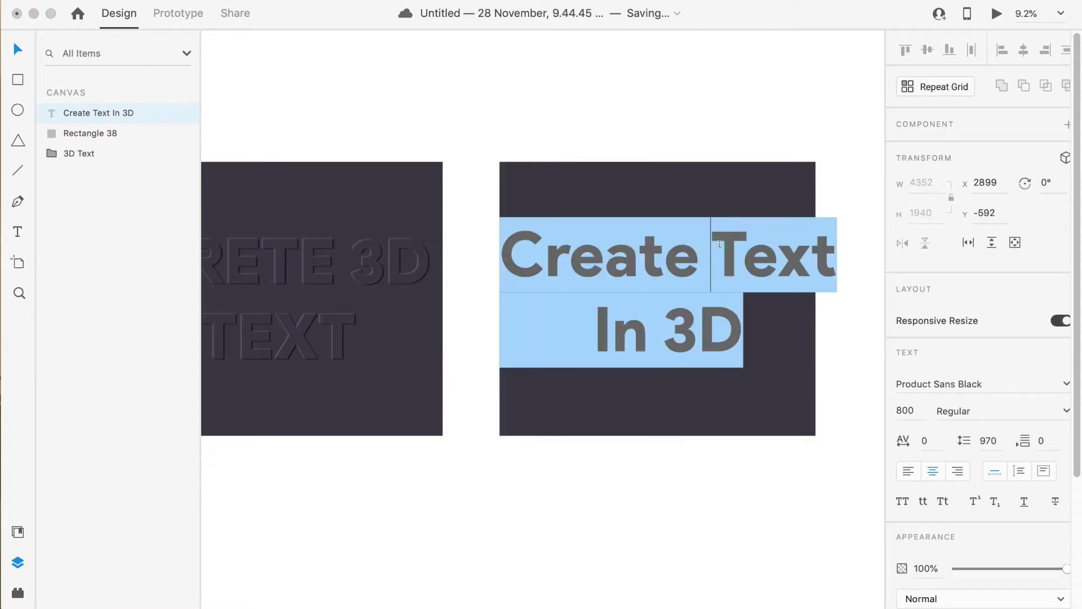
{"action": "left_click", "coordinate": [718, 247]}
{"action": "key", "text": "BackSpace"}
{"action": "key", "text": "Return"}
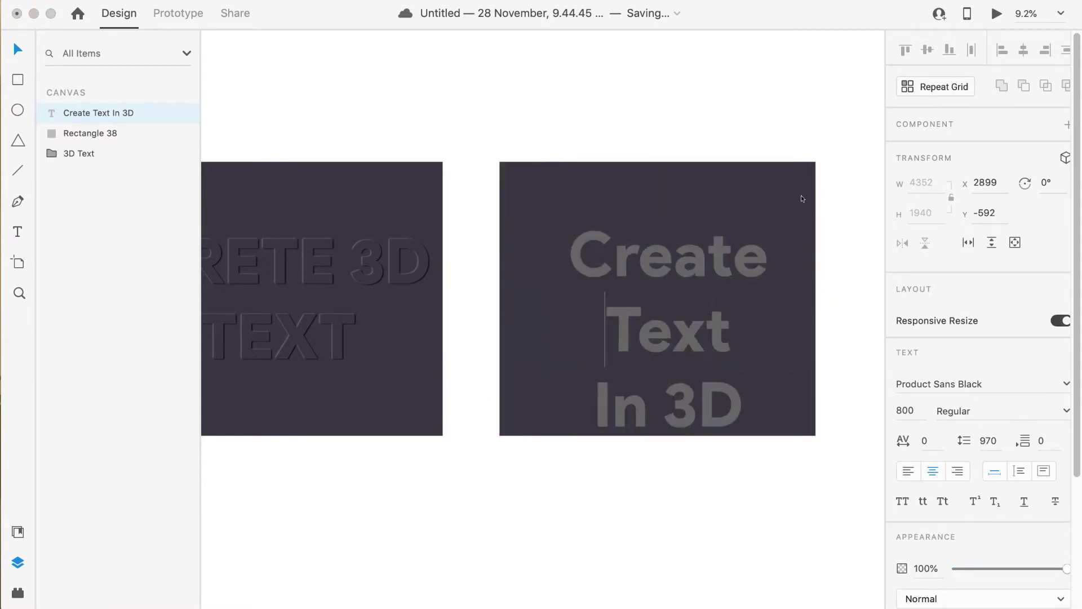
{"action": "key", "text": "Down"}
{"action": "key", "text": "BackSpace"}
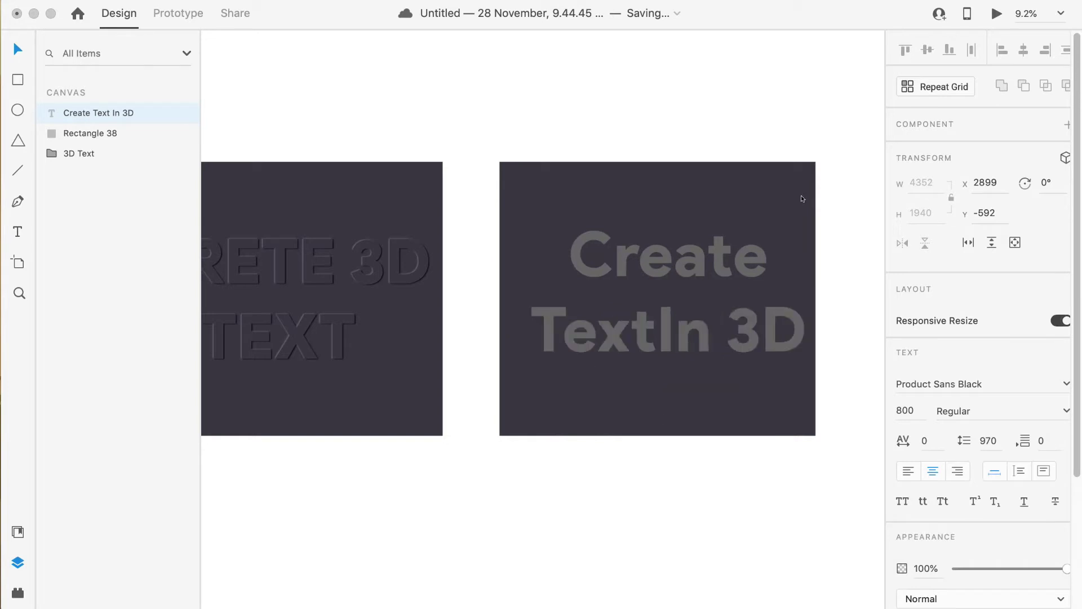
- Finish editing and centre the text on the right dark rectangle
{"action": "left_click", "coordinate": [646, 250]}
{"action": "key", "text": "Escape"}
{"action": "mouse_move", "coordinate": [698, 256]}
{"action": "left_mouse_down"}
{"action": "mouse_move", "coordinate": [679, 253]}
{"action": "mouse_move", "coordinate": [685, 265]}
{"action": "left_mouse_up"}
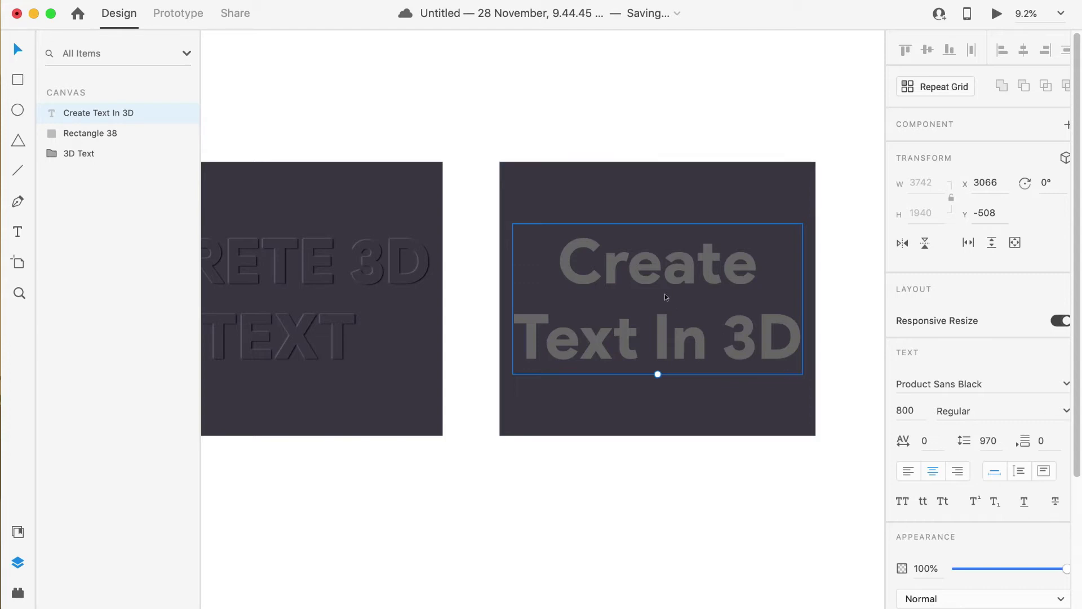
- Copy and paste the text, then undo the move so the duplicate overlaps the original
{"action": "right_click", "coordinate": [645, 275]}
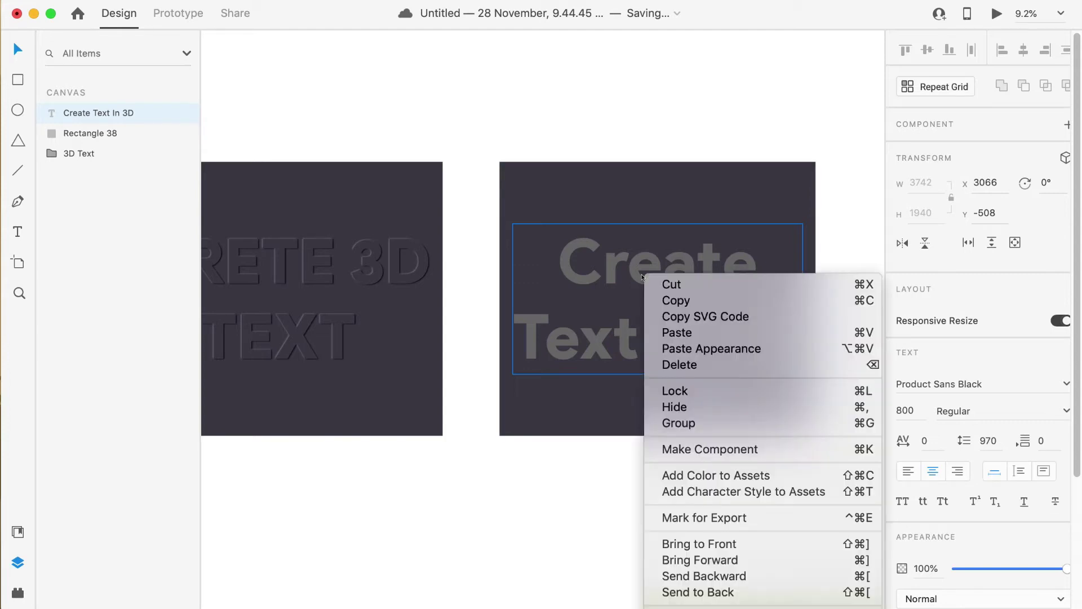
{"action": "left_click", "coordinate": [658, 301]}
{"action": "right_click", "coordinate": [628, 272]}
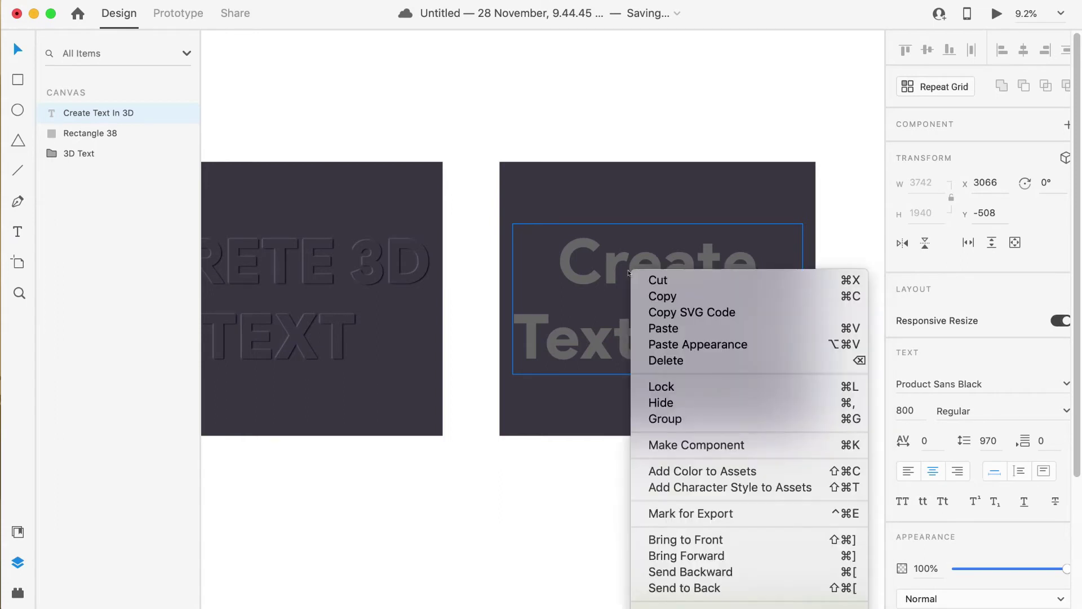
{"action": "left_click", "coordinate": [667, 327]}
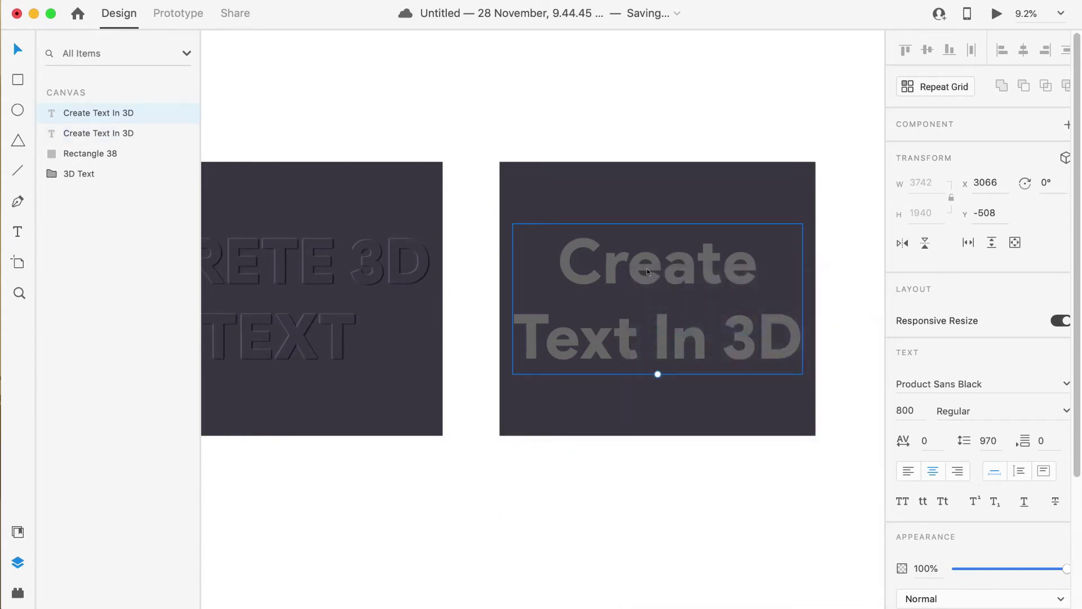
{"action": "left_click_drag", "start_coordinate": [647, 271], "coordinate": [664, 454]}
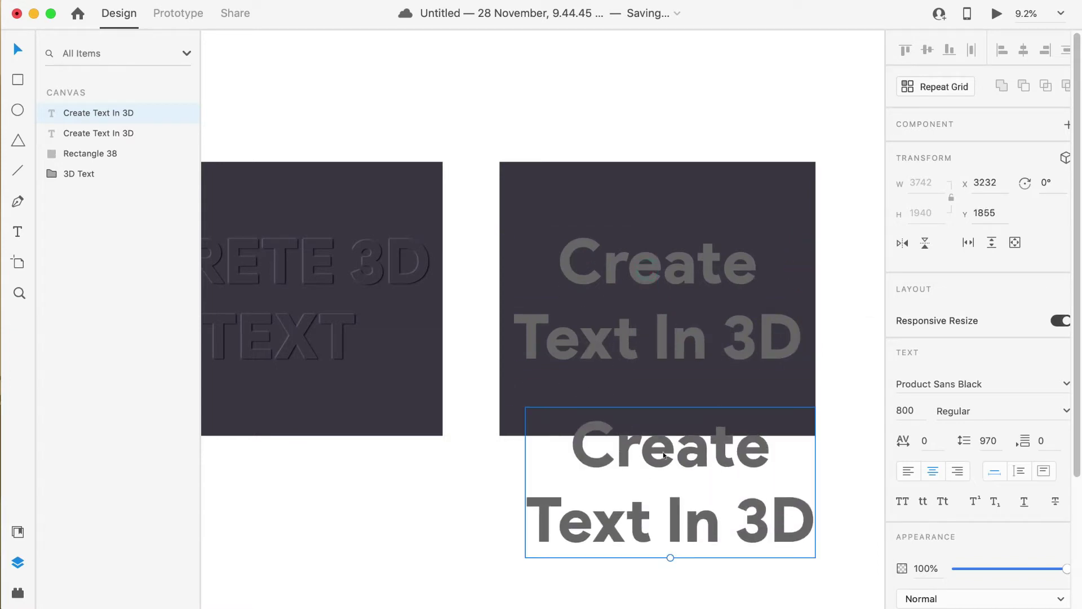
{"action": "key", "text": "super+z"}
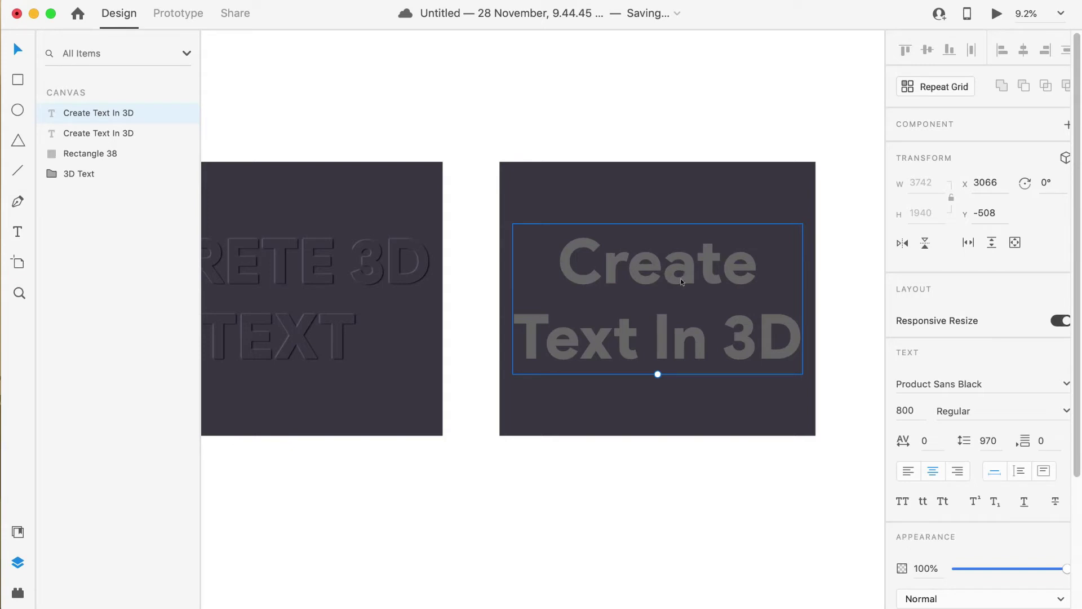
{"action": "scroll", "coordinate": [485, 480], "scroll_direction": "left", "scroll_amount": 5}
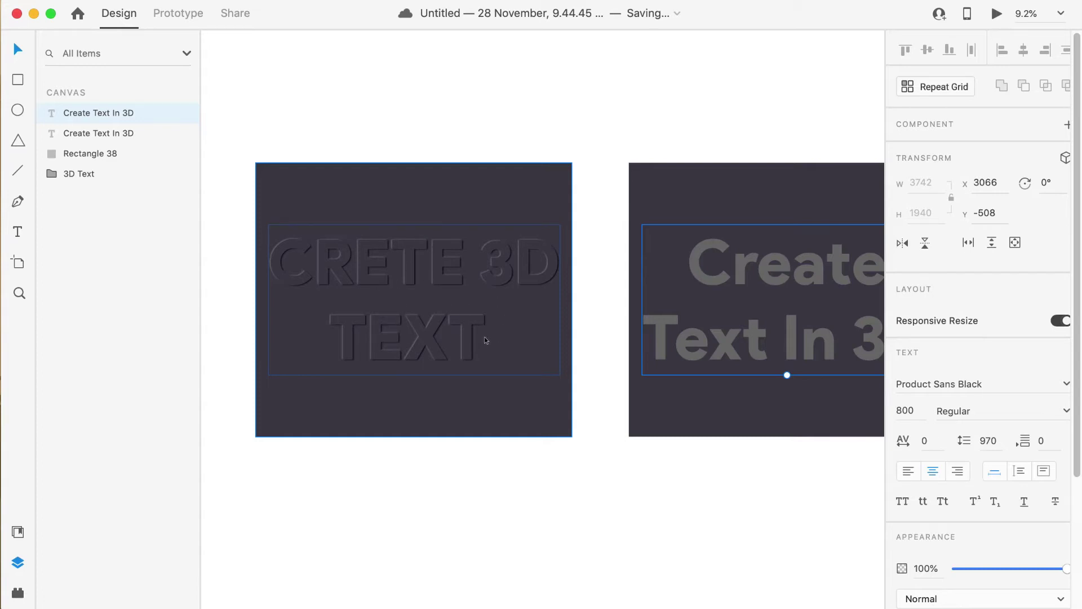
- Read Rectangle 38's fill colour and apply it to the top text layer
{"action": "scroll", "coordinate": [719, 471], "scroll_direction": "right", "scroll_amount": 5}
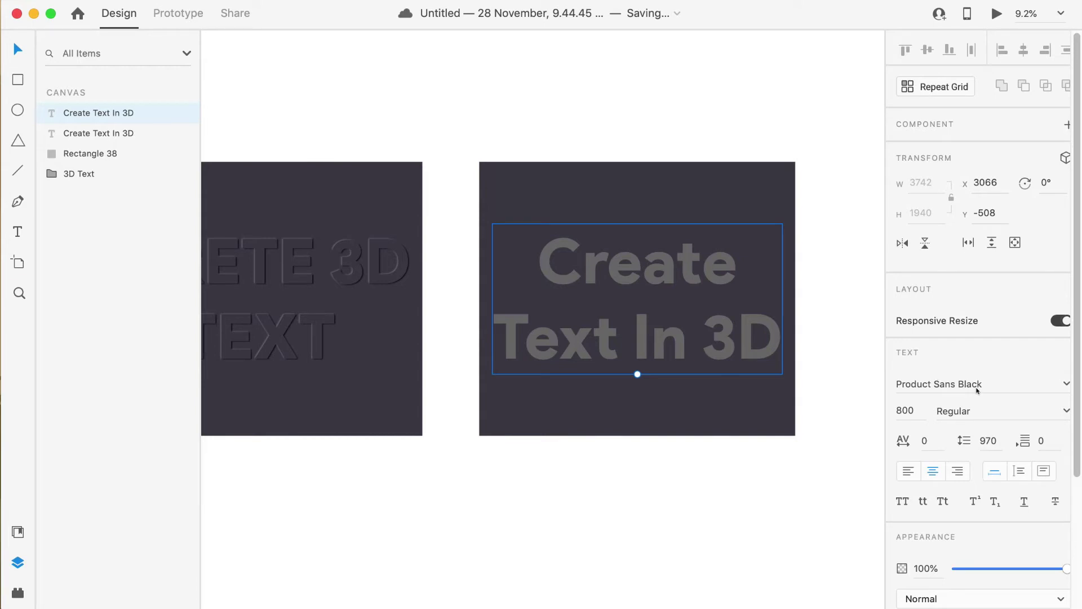
{"action": "scroll", "coordinate": [977, 391], "scroll_direction": "down", "scroll_amount": 3}
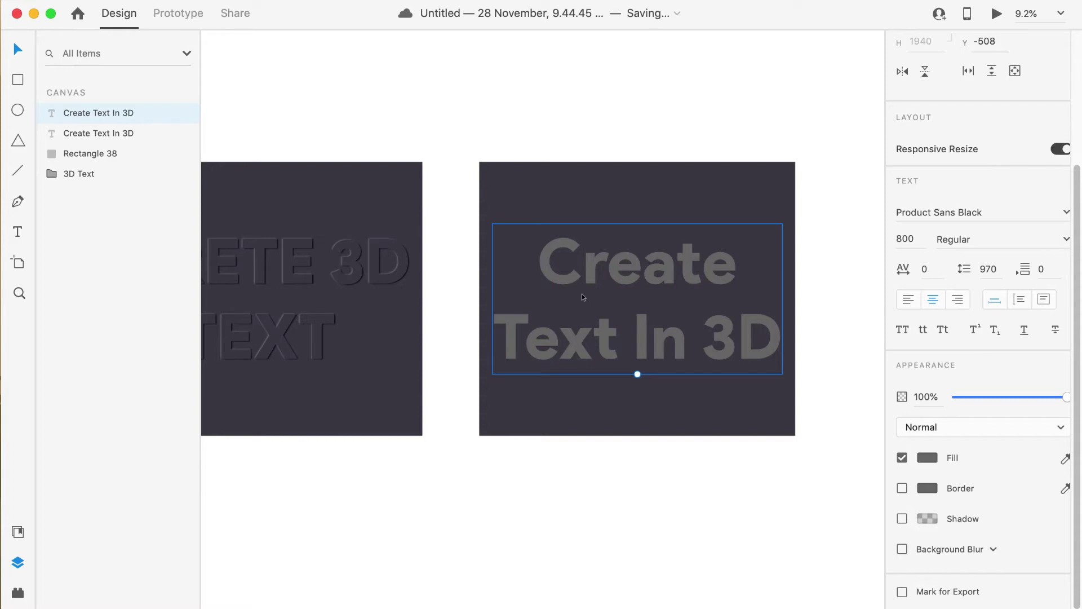
{"action": "left_click", "coordinate": [675, 192]}
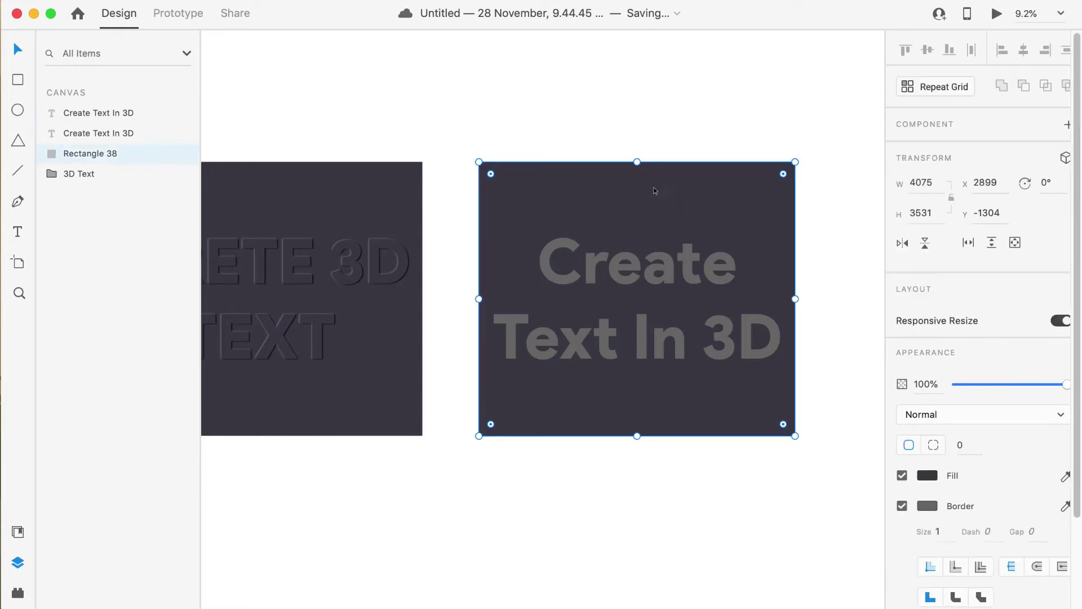
{"action": "left_click", "coordinate": [924, 476]}
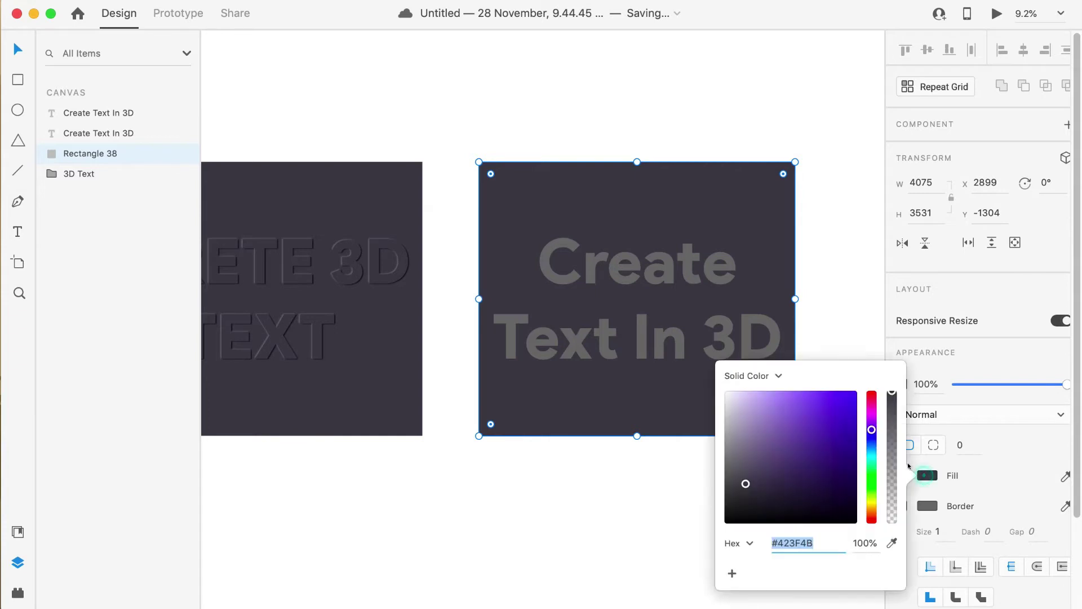
{"action": "left_click", "coordinate": [546, 544]}
{"action": "left_click", "coordinate": [613, 275]}
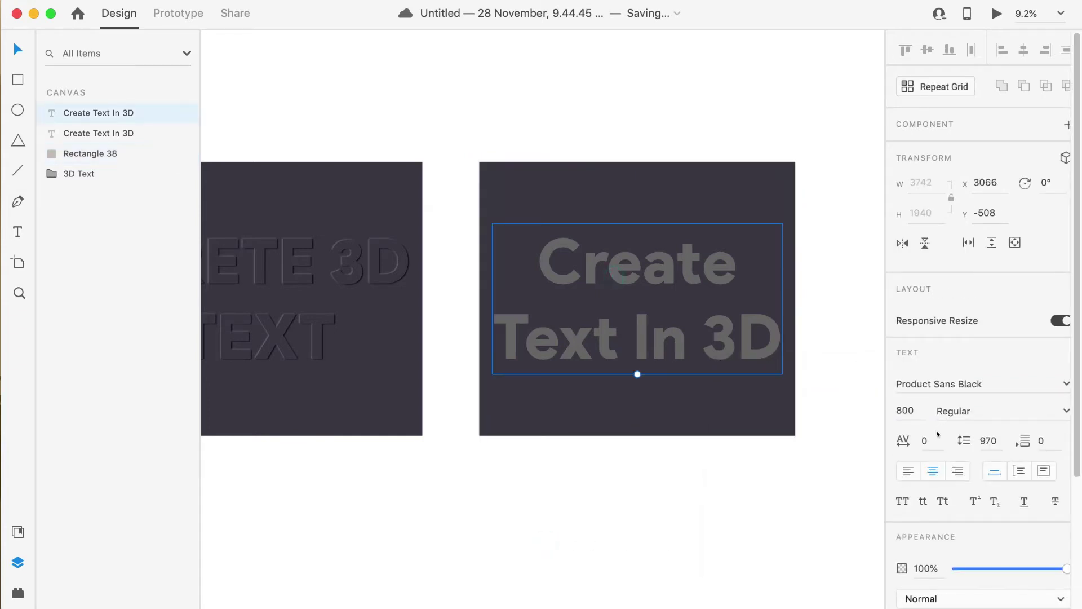
{"action": "scroll", "coordinate": [936, 439], "scroll_direction": "down", "scroll_amount": 3}
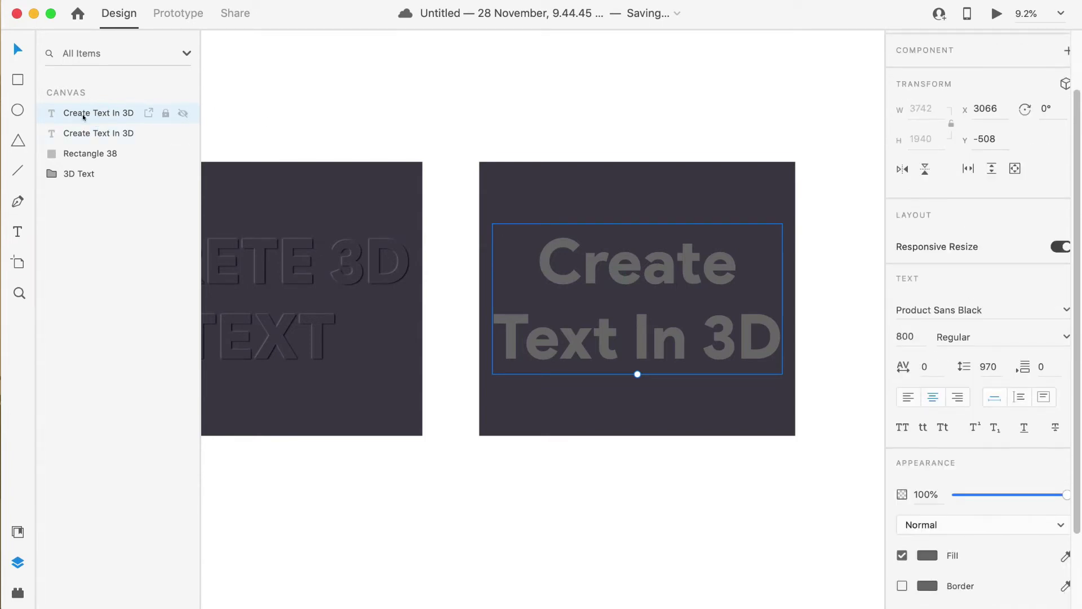
{"action": "scroll", "coordinate": [813, 495], "scroll_direction": "down", "scroll_amount": 1}
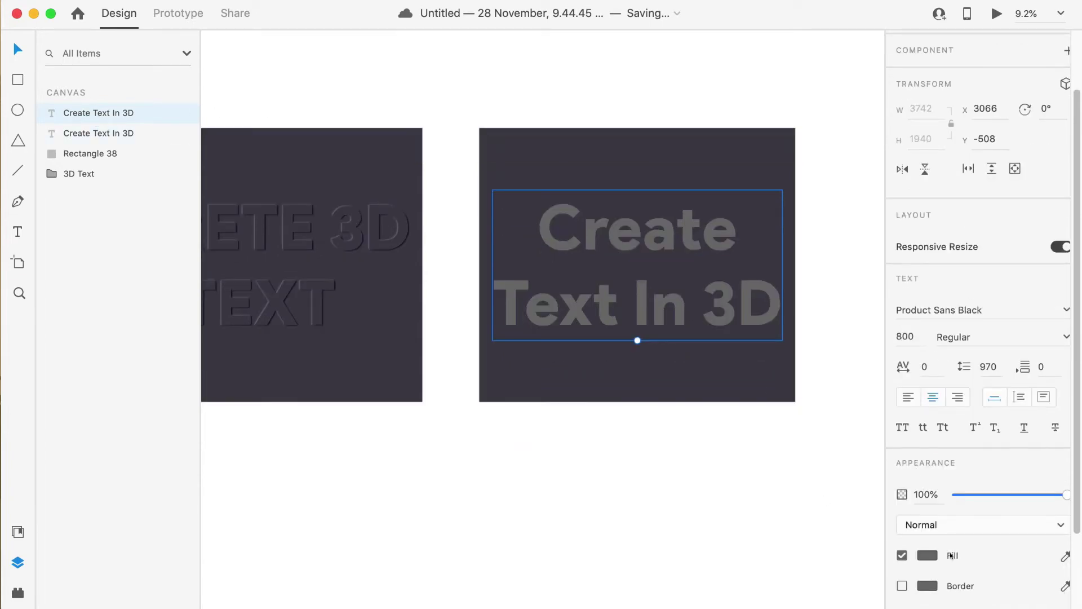
{"action": "left_click", "coordinate": [929, 555]}
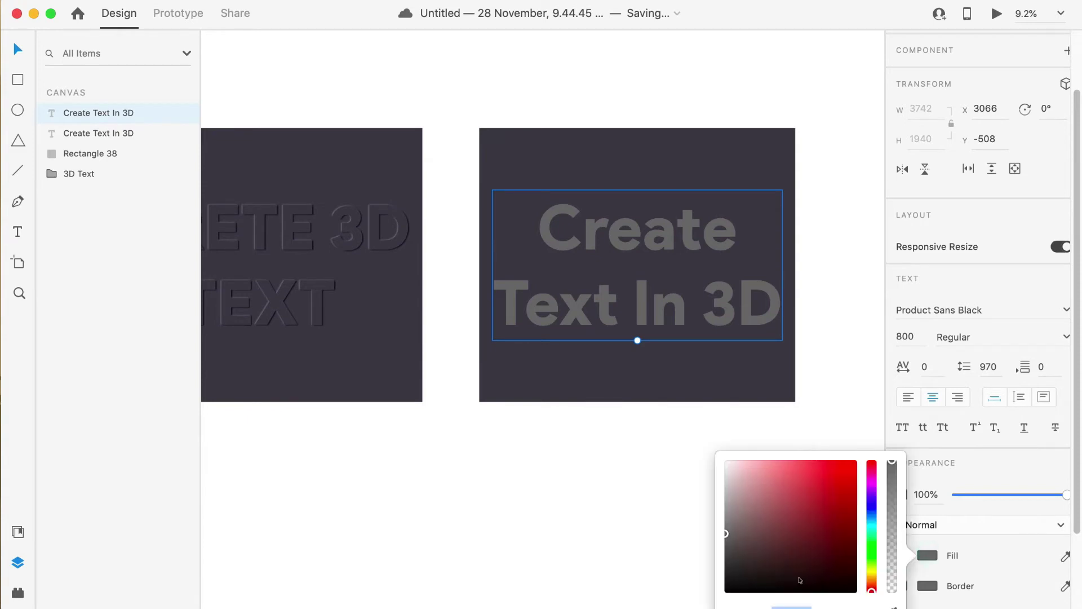
{"action": "left_click", "coordinate": [603, 483]}
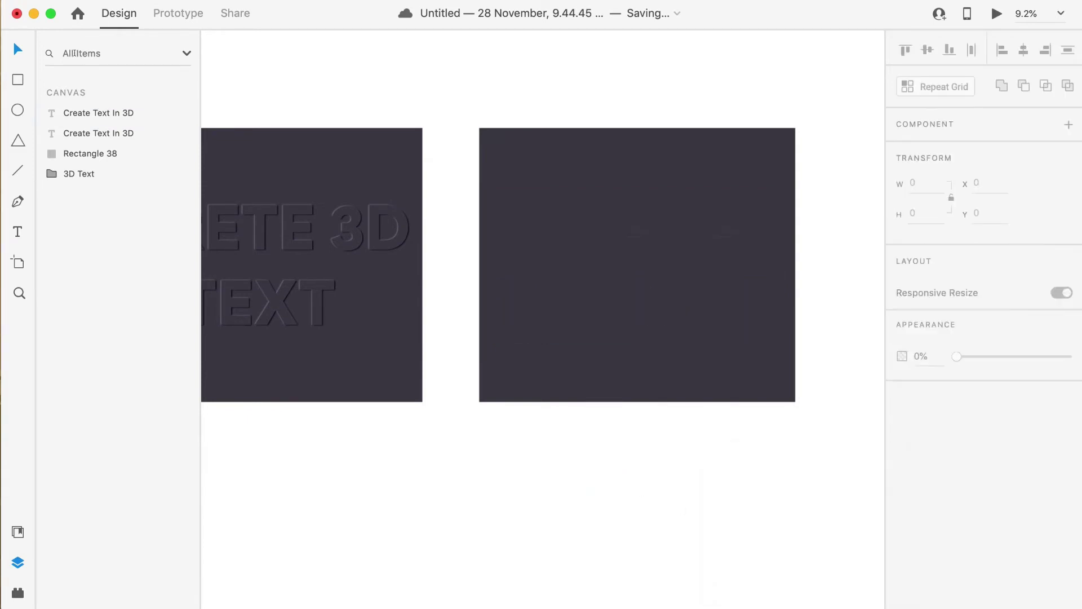
- Paste the rectangle's dark hex value into the second text copy's fill
{"action": "left_click", "coordinate": [96, 133]}
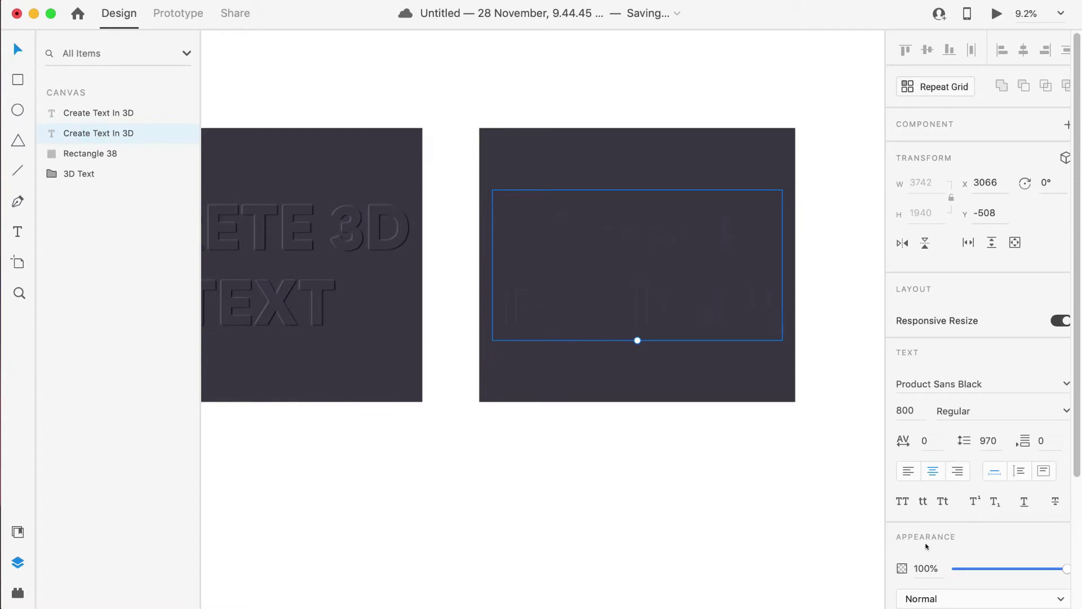
{"action": "scroll", "coordinate": [925, 546], "scroll_direction": "down", "scroll_amount": 5}
{"action": "left_click", "coordinate": [922, 457]}
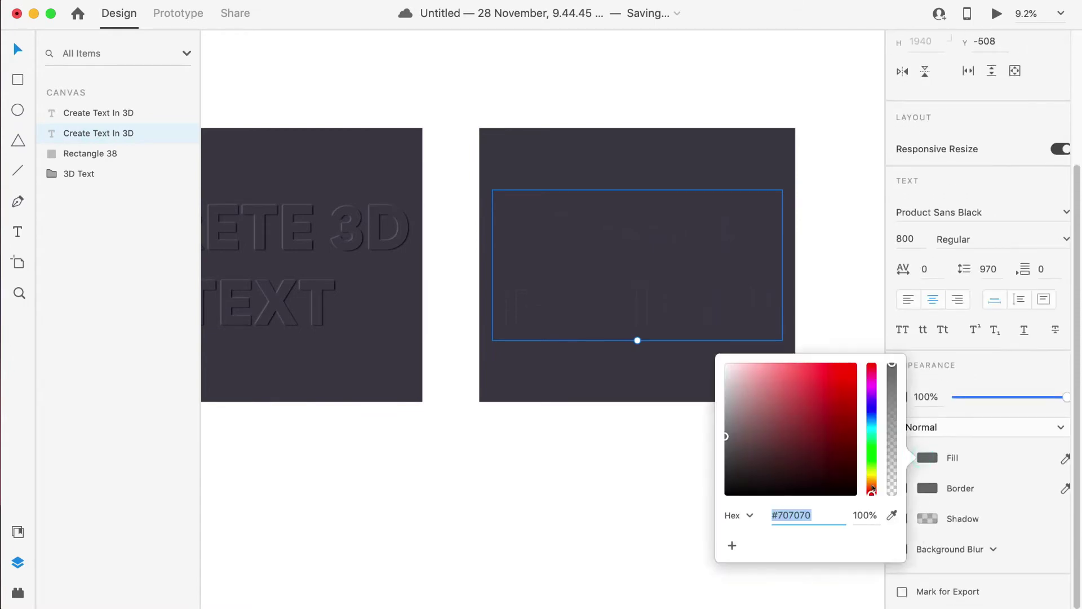
{"action": "key", "text": "cmd+v"}
{"action": "left_click", "coordinate": [549, 493]}
{"action": "scroll", "coordinate": [633, 277], "scroll_direction": "up", "scroll_amount": 2}
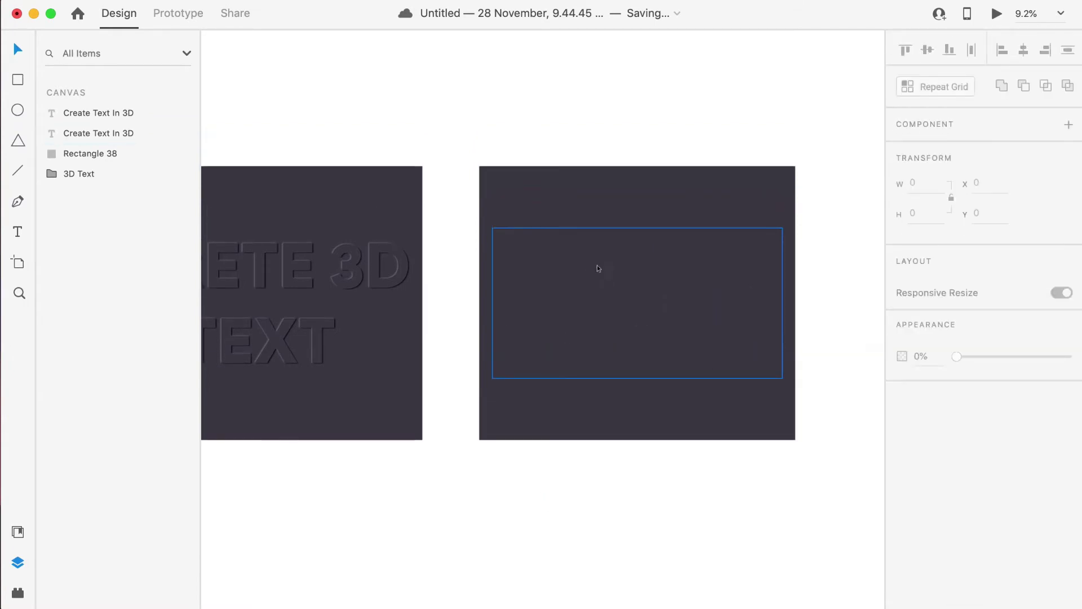
{"action": "left_click", "coordinate": [687, 286]}
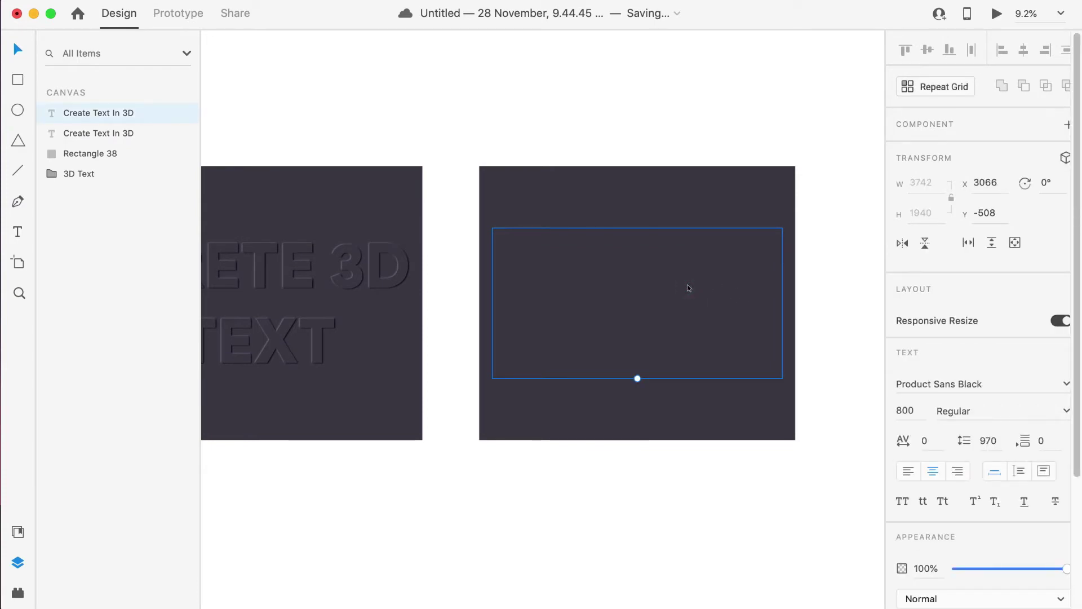
- Enable a shadow on the top 'Create Text In 3D' layer
{"action": "scroll", "coordinate": [219, 222], "scroll_direction": "up", "scroll_amount": 1}
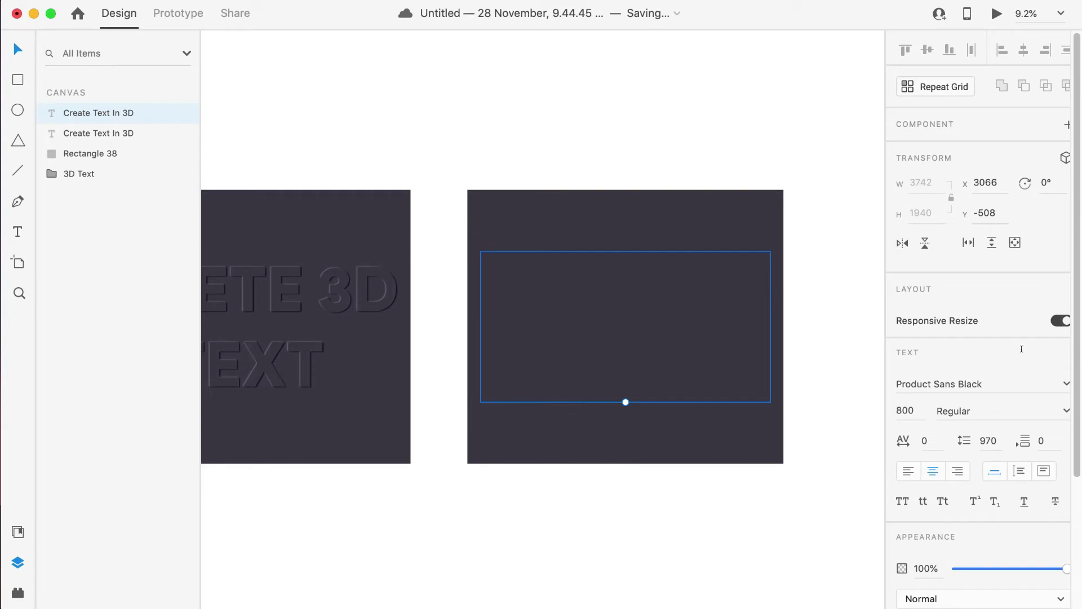
{"action": "scroll", "coordinate": [1021, 349], "scroll_direction": "down", "scroll_amount": 5}
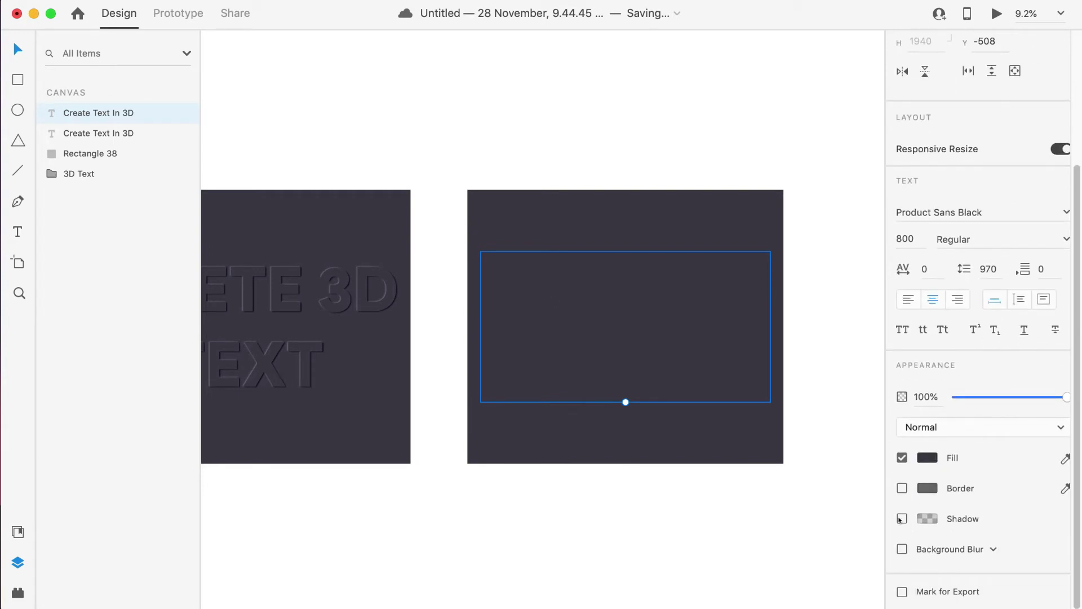
{"action": "left_click", "coordinate": [901, 518]}
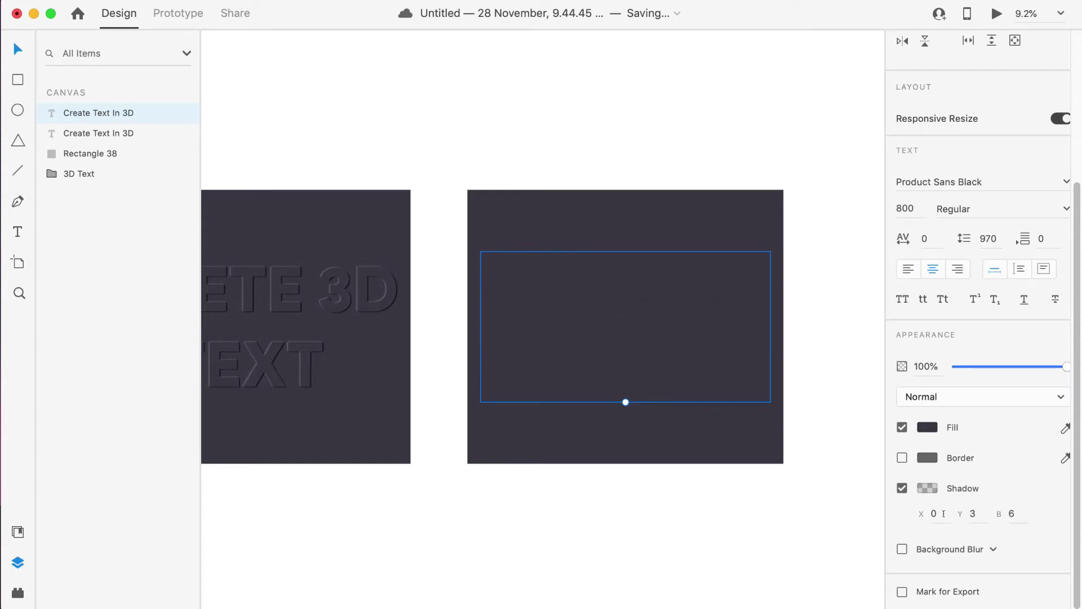
{"action": "left_click", "coordinate": [936, 513]}
{"action": "left_click", "coordinate": [932, 523]}
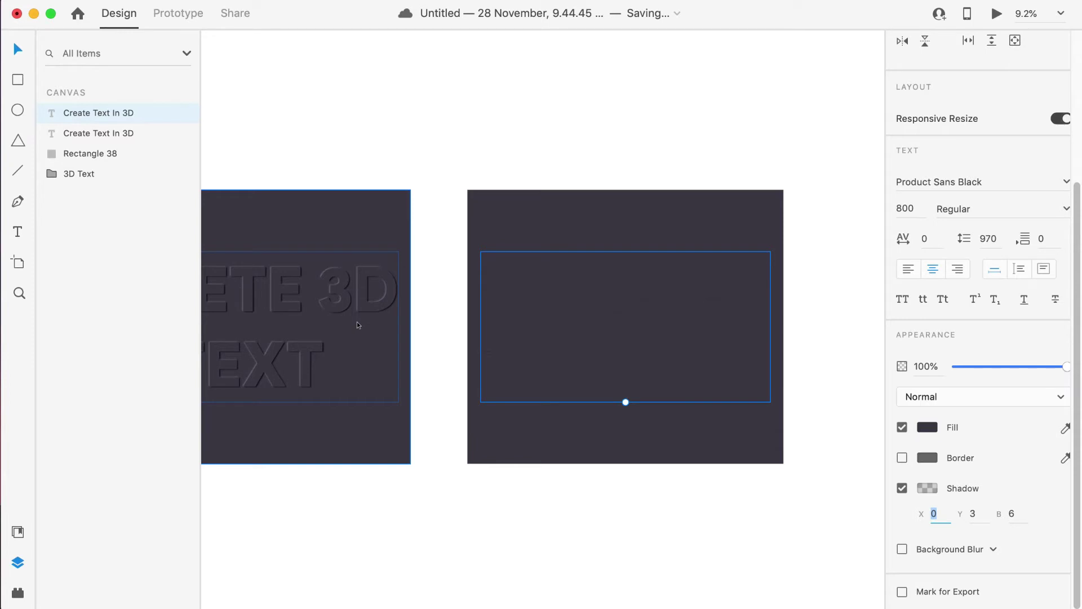
{"action": "left_click", "coordinate": [307, 538]}
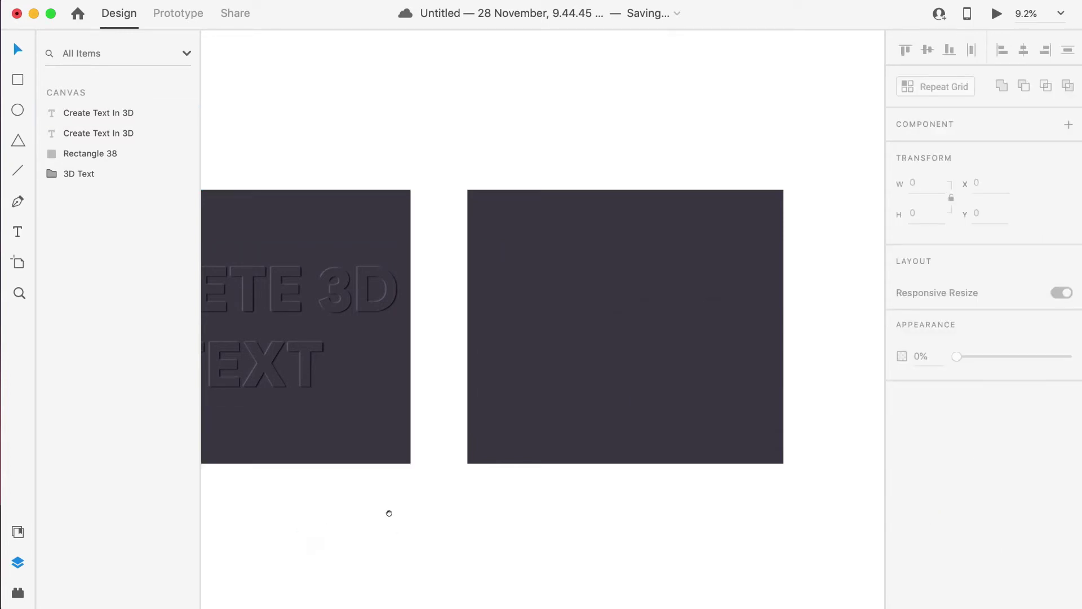
{"action": "left_click_drag", "start_coordinate": [389, 513], "coordinate": [488, 514]}
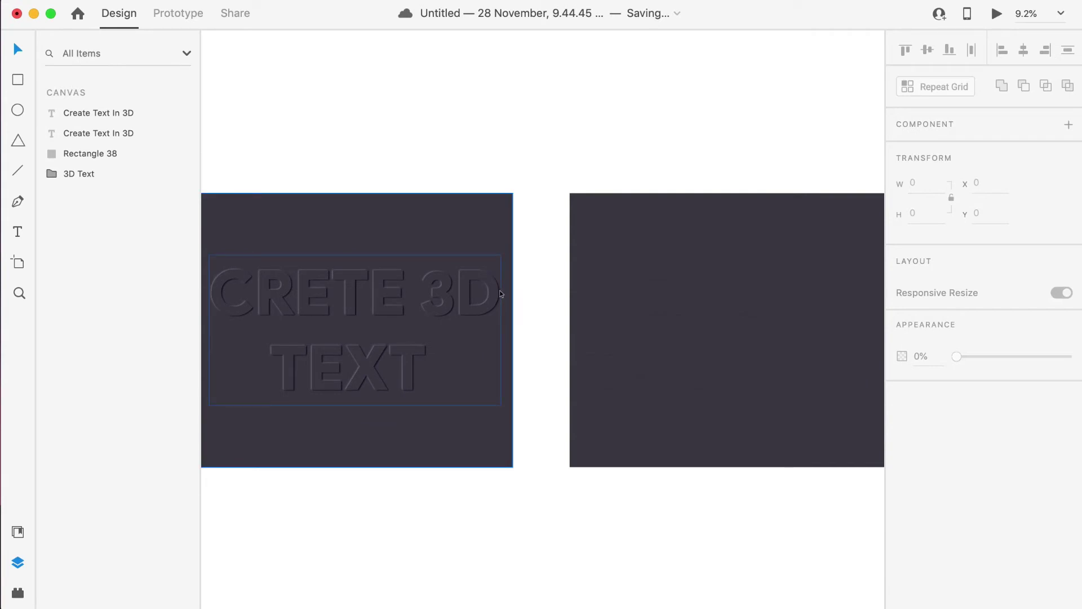
- Set the text shadow to X -10, Y -5 and blur 20
{"action": "key", "text": "Tab"}
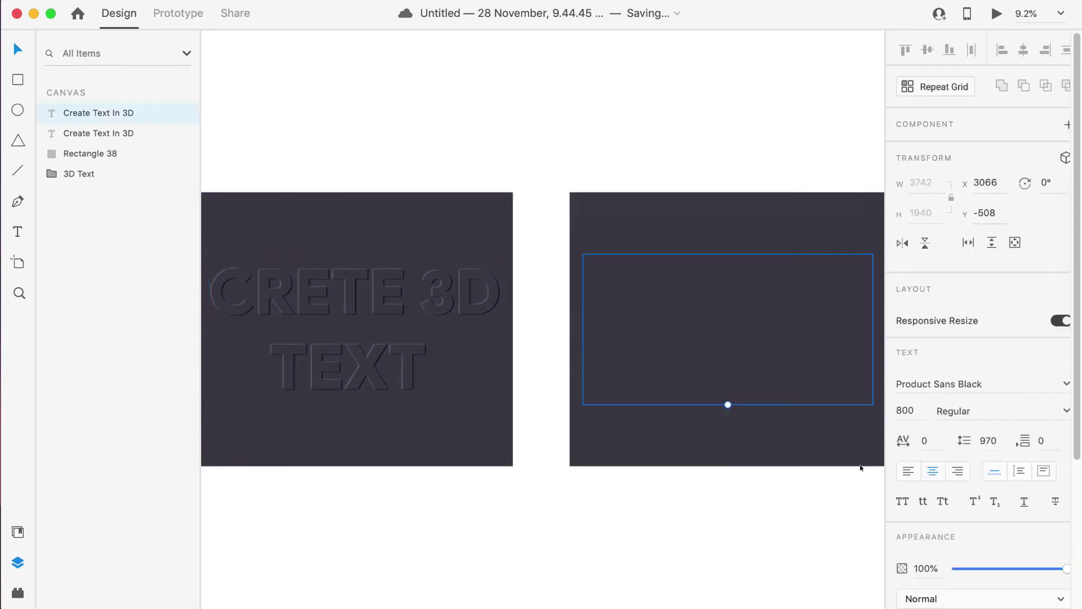
{"action": "scroll", "coordinate": [992, 470], "scroll_direction": "down", "scroll_amount": 5}
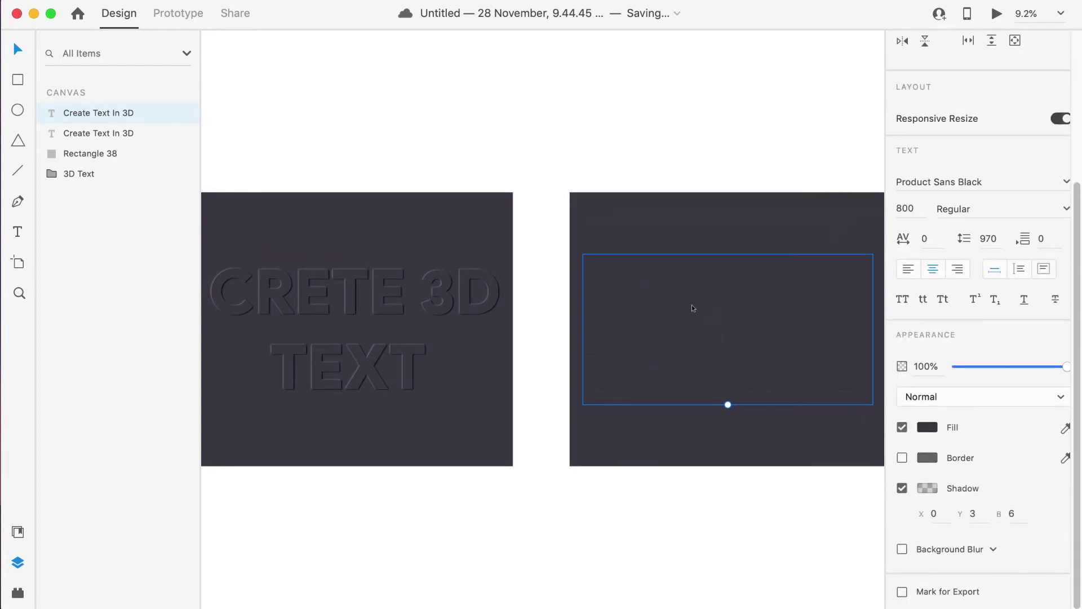
{"action": "left_click", "coordinate": [933, 512]}
{"action": "left_click", "coordinate": [972, 513]}
{"action": "left_click", "coordinate": [1003, 507]}
{"action": "left_click", "coordinate": [934, 513]}
{"action": "type", "text": "-10"}
{"action": "left_click", "coordinate": [983, 509]}
{"action": "key", "text": "BackSpace"}
{"action": "type", "text": "-5"}
{"action": "left_click", "coordinate": [1019, 509]}
{"action": "type", "text": "20"}
{"action": "key", "text": "Return"}
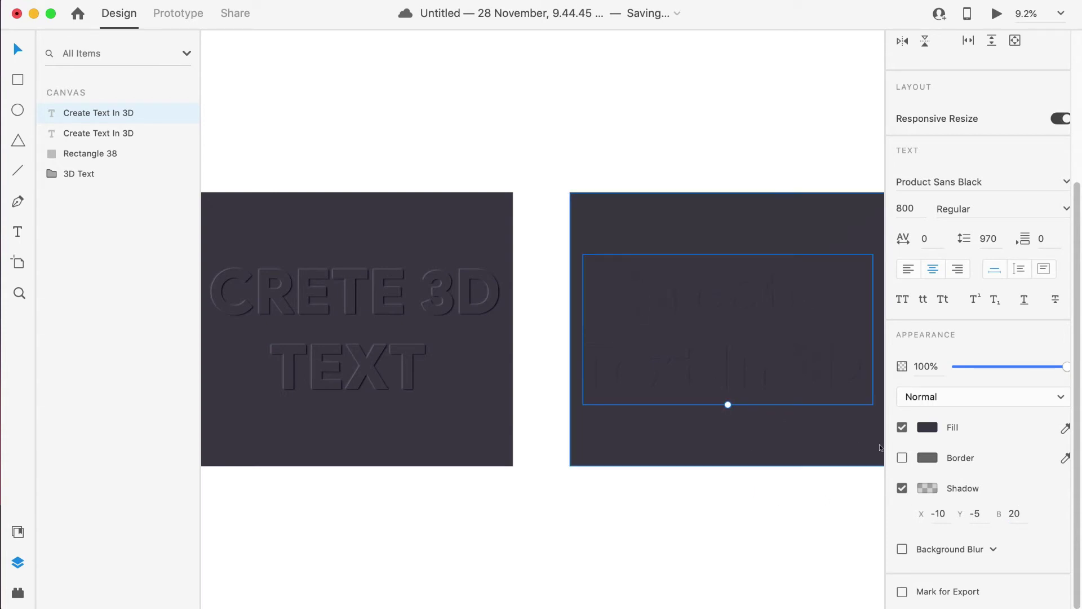
- Colour the text shadow light grey #ACABB1 at 50% opacity
{"action": "left_click", "coordinate": [942, 511]}
{"action": "left_click_drag", "start_coordinate": [983, 512], "coordinate": [972, 511]}
{"action": "left_click", "coordinate": [1021, 510]}
{"action": "left_click", "coordinate": [950, 531]}
{"action": "left_click", "coordinate": [924, 485]}
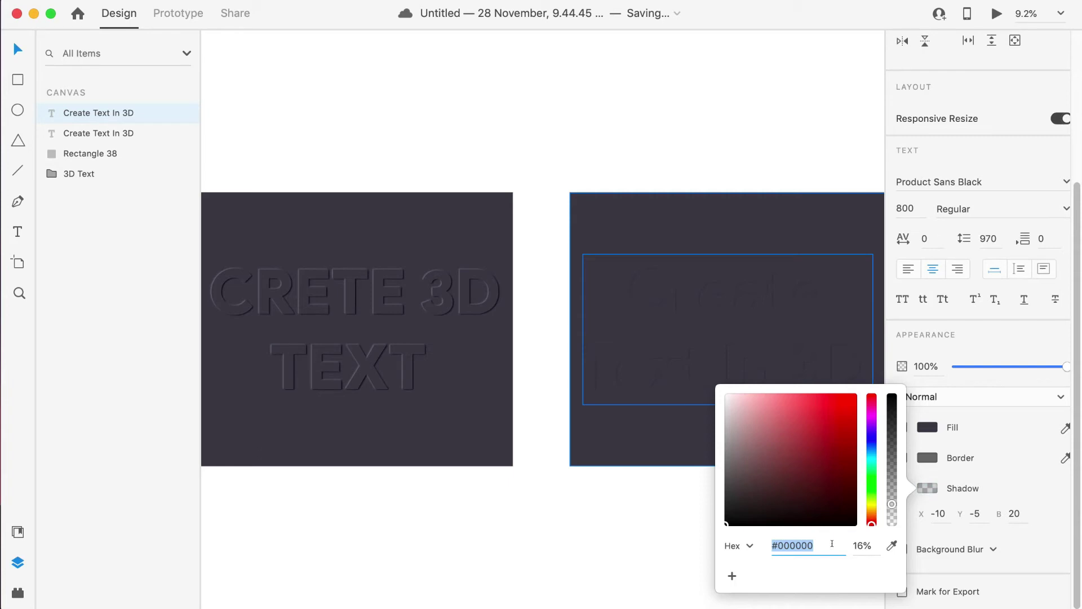
{"action": "type", "text": "#ACABB1"}
{"action": "double_click", "coordinate": [815, 543]}
{"action": "left_click", "coordinate": [823, 537]}
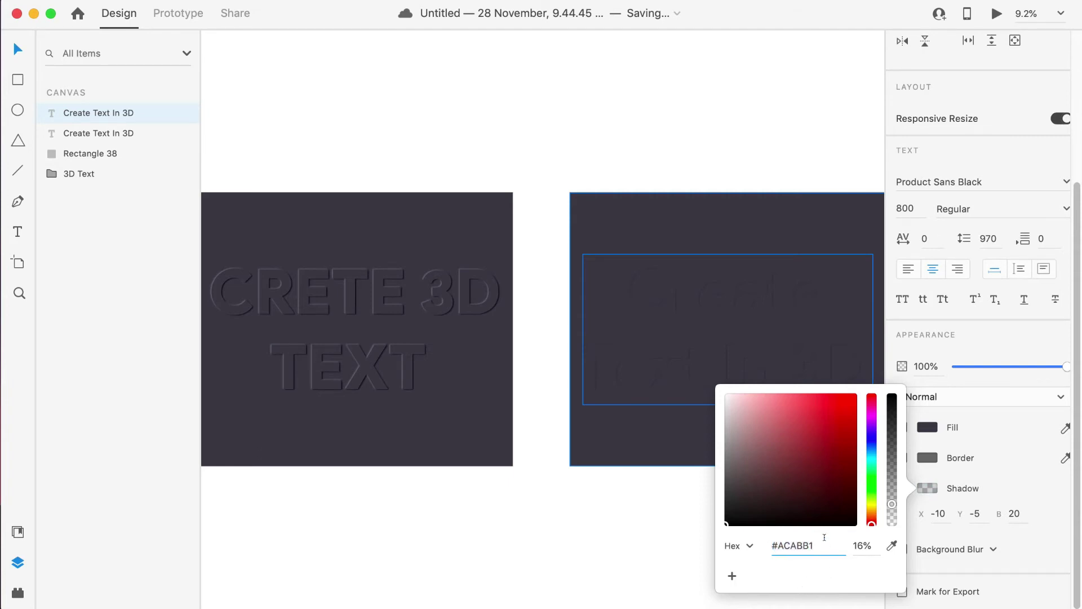
{"action": "left_click", "coordinate": [863, 545]}
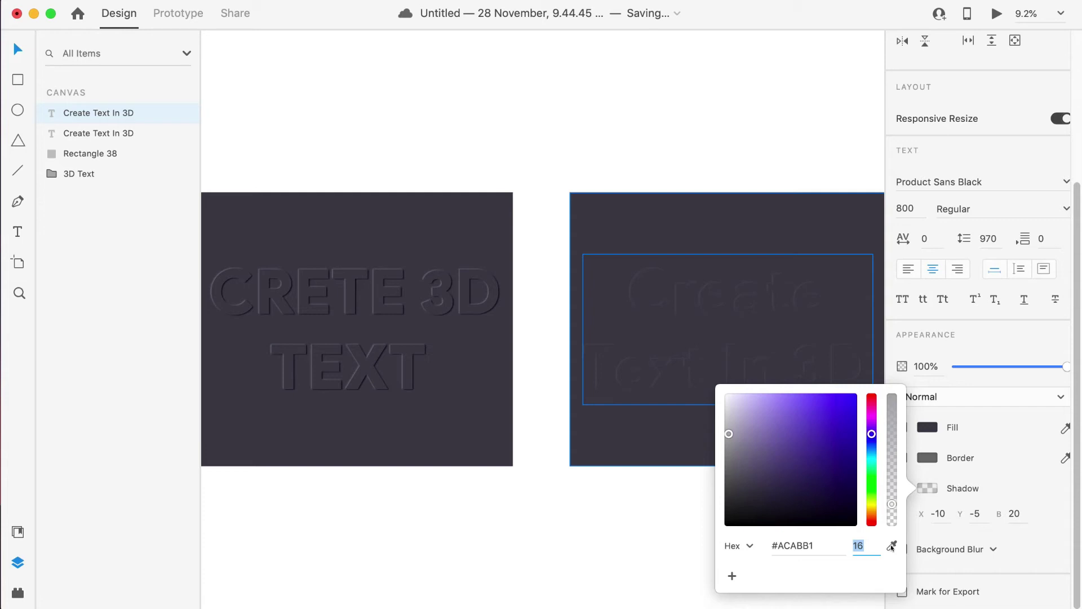
{"action": "type", "text": "50"}
{"action": "key", "text": "Return"}
{"action": "left_click", "coordinate": [616, 536]}
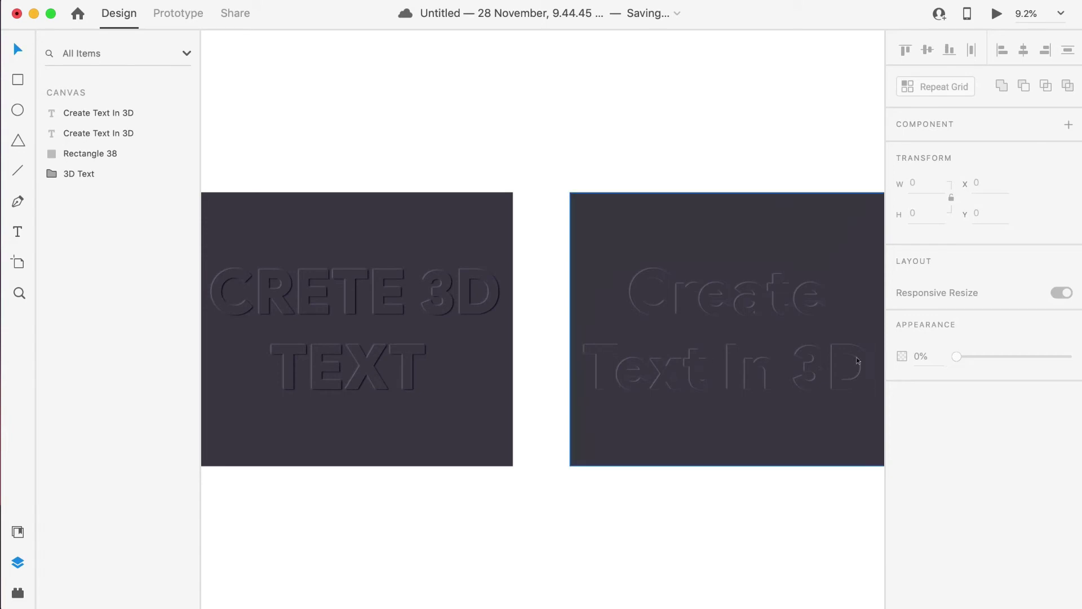
{"action": "left_click", "coordinate": [597, 367]}
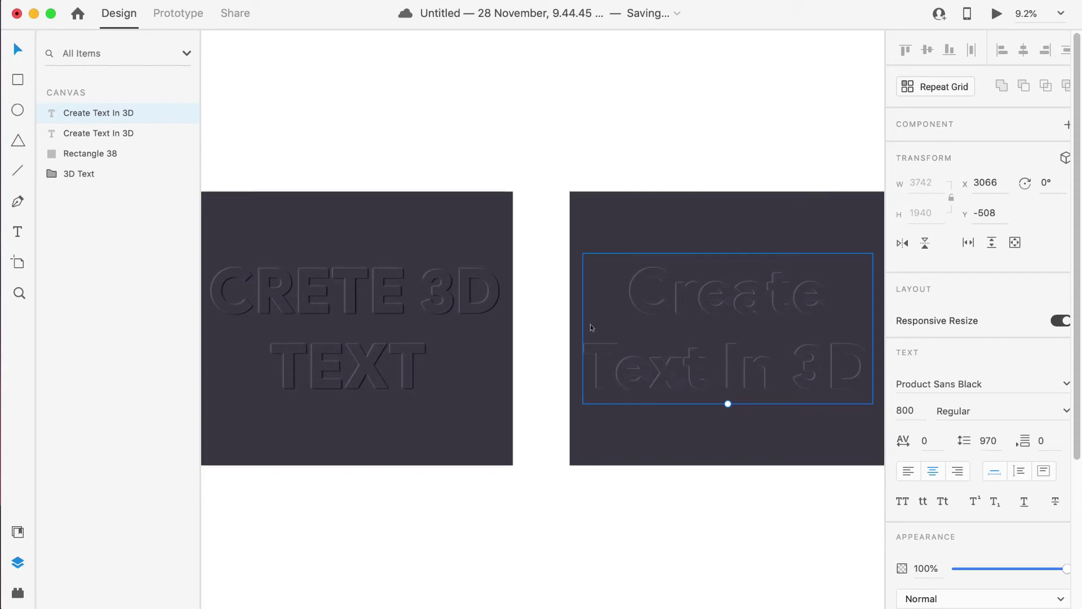
{"action": "scroll", "coordinate": [958, 393], "scroll_direction": "down", "scroll_amount": 5}
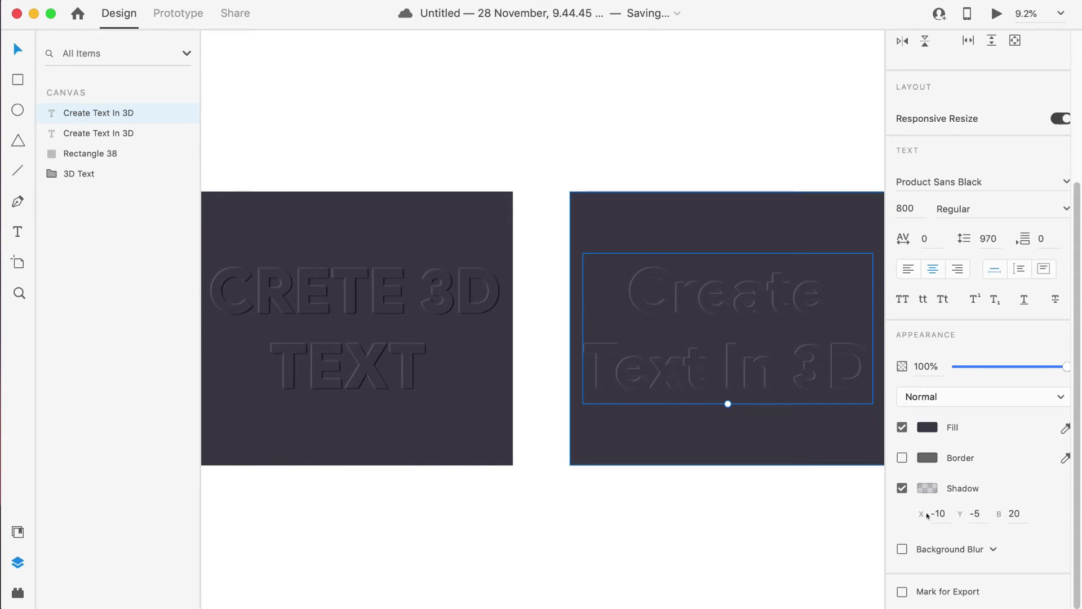
{"action": "left_click", "coordinate": [929, 514]}
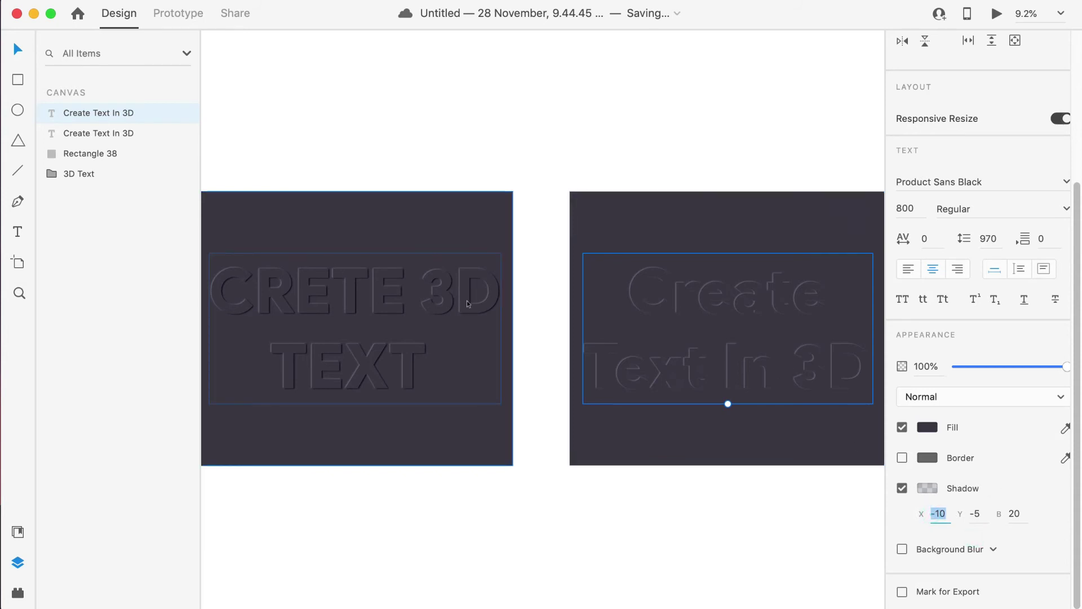
- Give the second text layer a shadow at X 10, Y 5, blur 20
{"action": "double_click", "coordinate": [85, 128]}
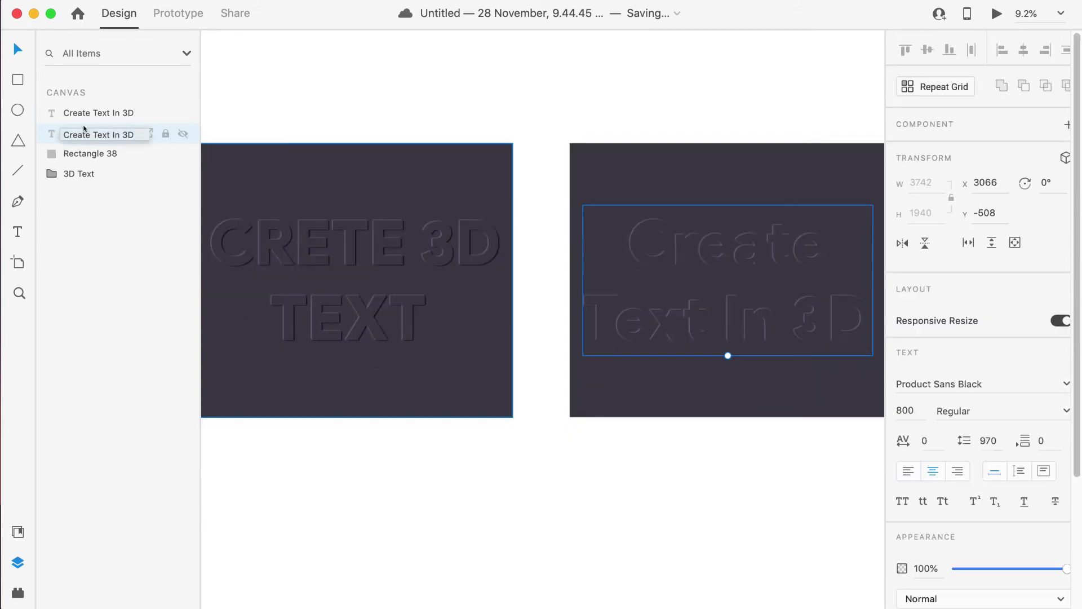
{"action": "key", "text": "Return"}
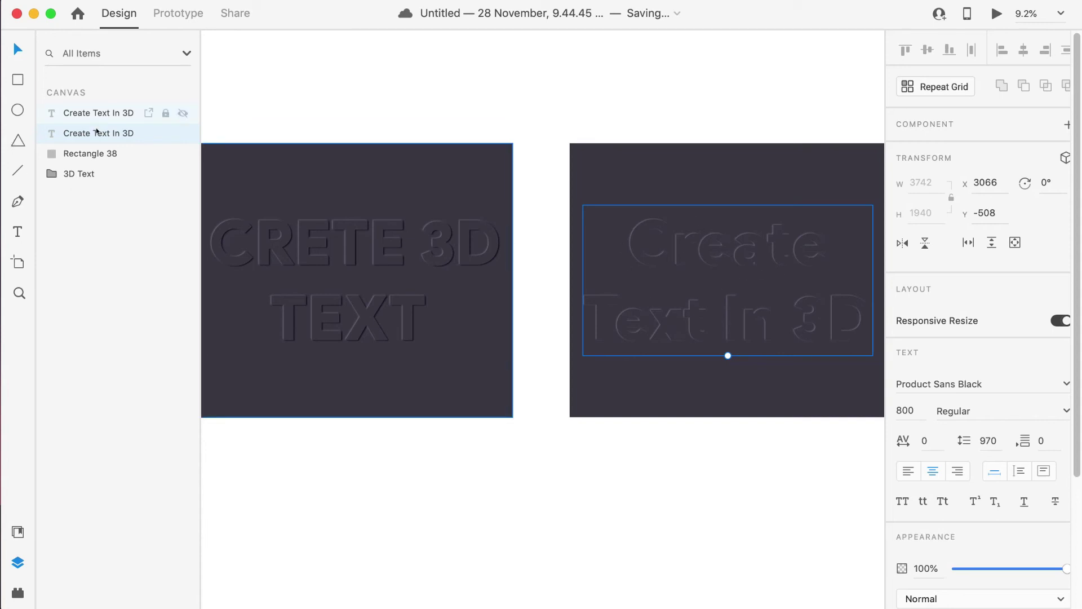
{"action": "left_click", "coordinate": [79, 135]}
{"action": "scroll", "coordinate": [925, 516], "scroll_direction": "down", "scroll_amount": 3}
{"action": "left_click", "coordinate": [901, 518]}
{"action": "scroll", "coordinate": [927, 485], "scroll_direction": "down", "scroll_amount": 1}
{"action": "left_click", "coordinate": [939, 511]}
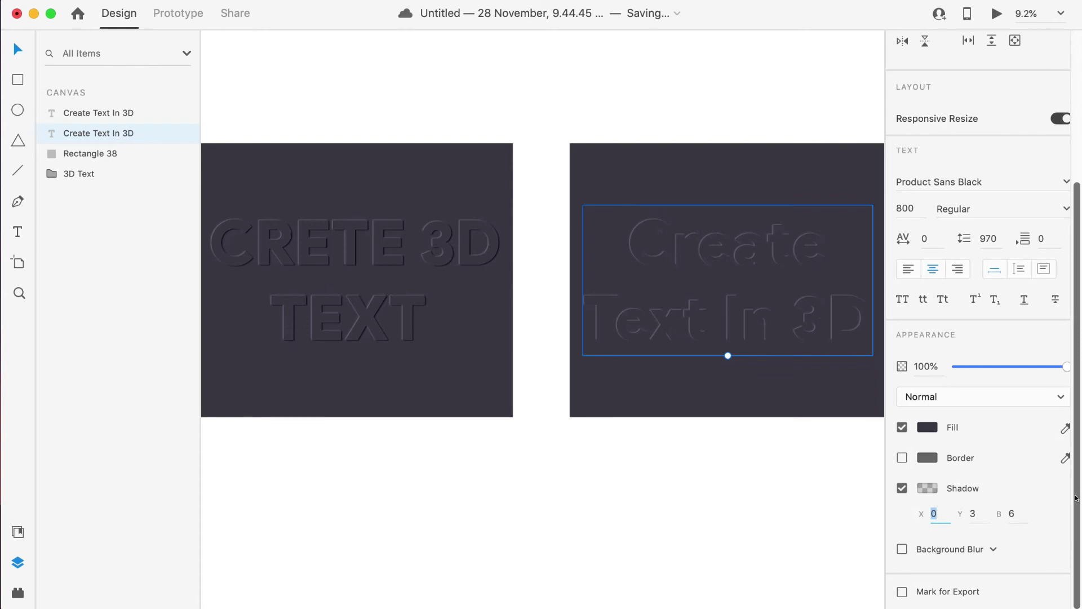
{"action": "type", "text": "10"}
{"action": "left_click", "coordinate": [974, 512]}
{"action": "type", "text": "5"}
{"action": "left_click", "coordinate": [1014, 513]}
{"action": "type", "text": "20"}
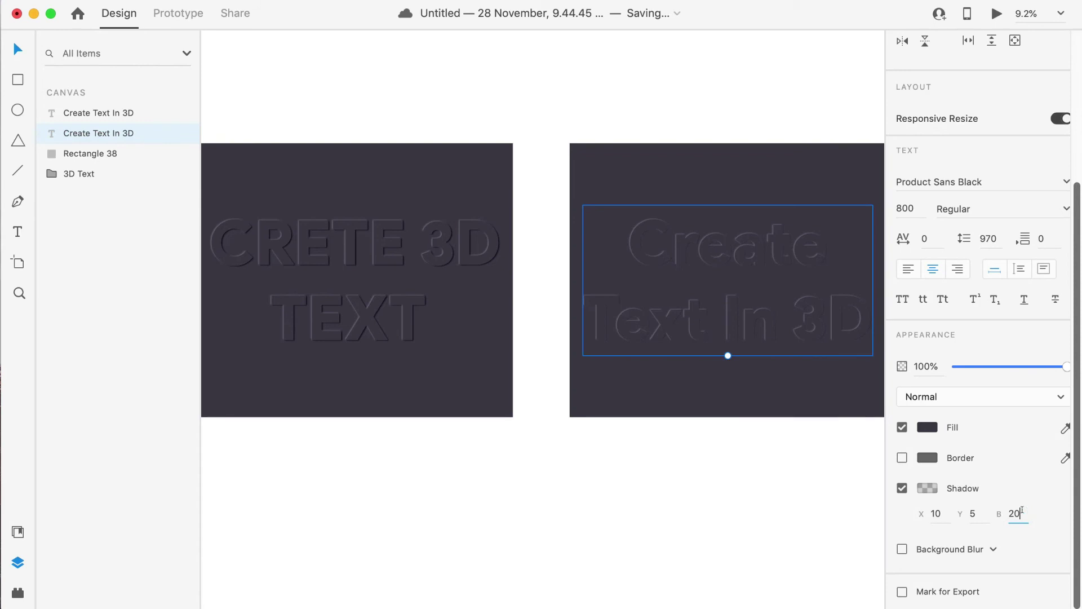
{"action": "key", "text": "Escape"}
- Make the black shadow colour fully opaque at 100%
{"action": "left_click", "coordinate": [925, 488]}
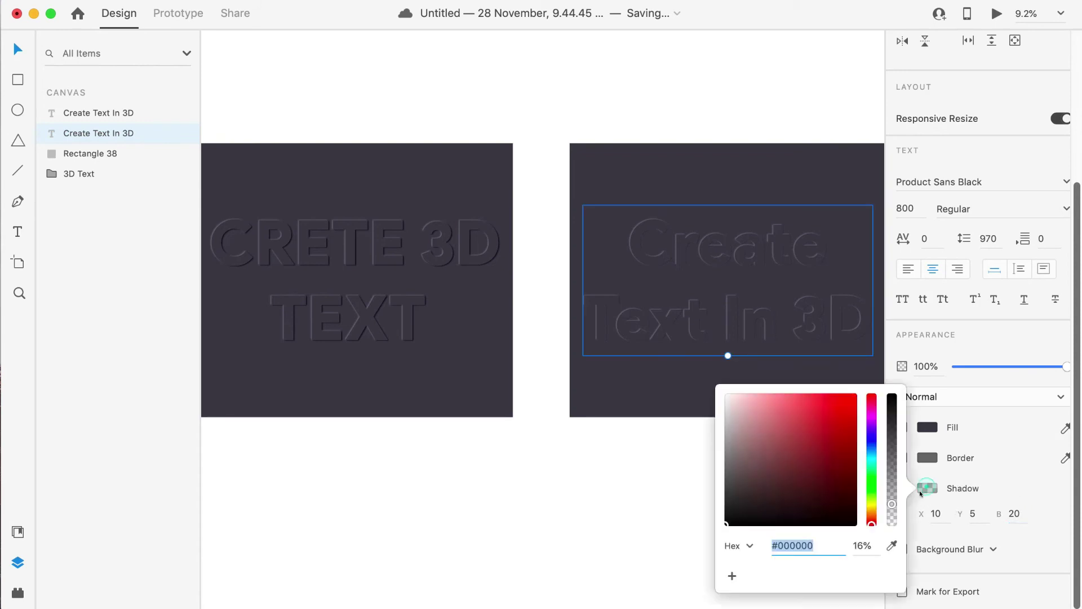
{"action": "left_click", "coordinate": [821, 541]}
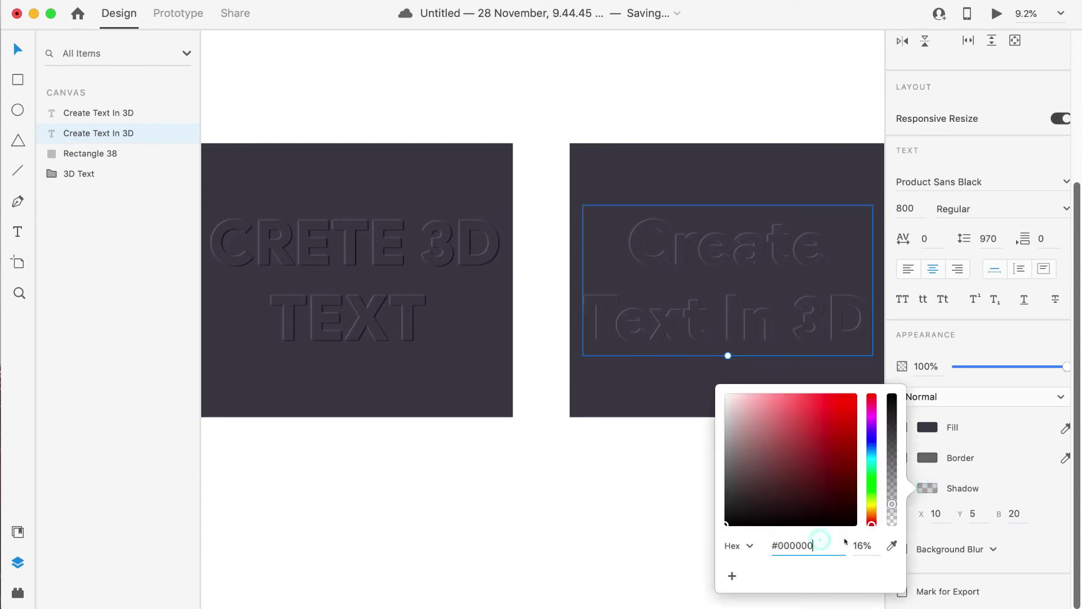
{"action": "double_click", "coordinate": [784, 541]}
{"action": "left_click", "coordinate": [828, 541]}
{"action": "double_click", "coordinate": [827, 541]}
{"action": "left_click", "coordinate": [840, 542]}
{"action": "left_click", "coordinate": [853, 544]}
{"action": "type", "text": "100"}
{"action": "key", "text": "Return"}
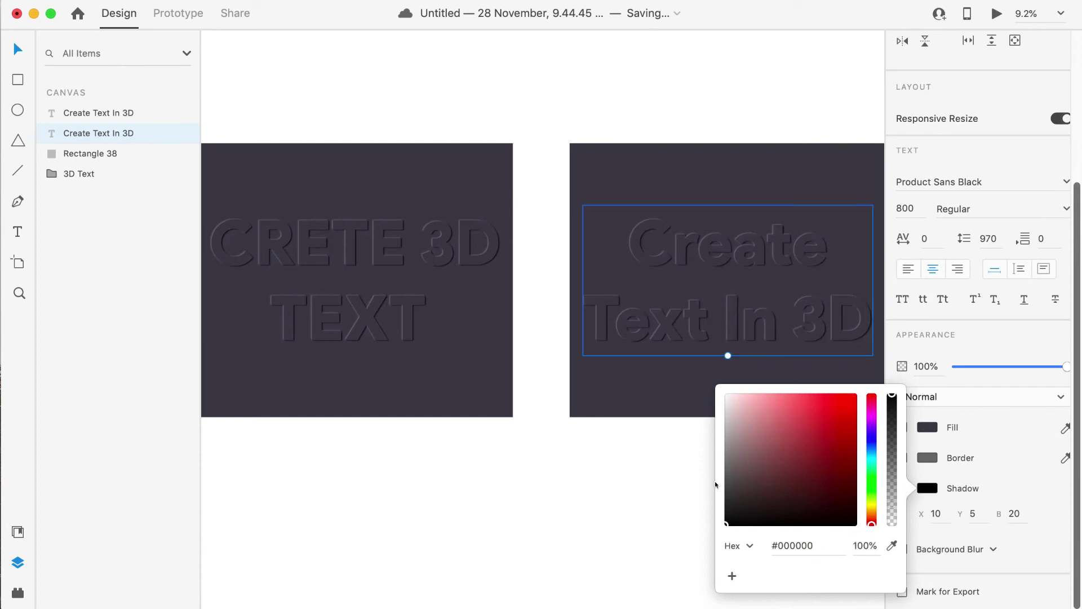
{"action": "left_click", "coordinate": [617, 481]}
{"action": "left_click_drag", "start_coordinate": [708, 478], "coordinate": [616, 488]}
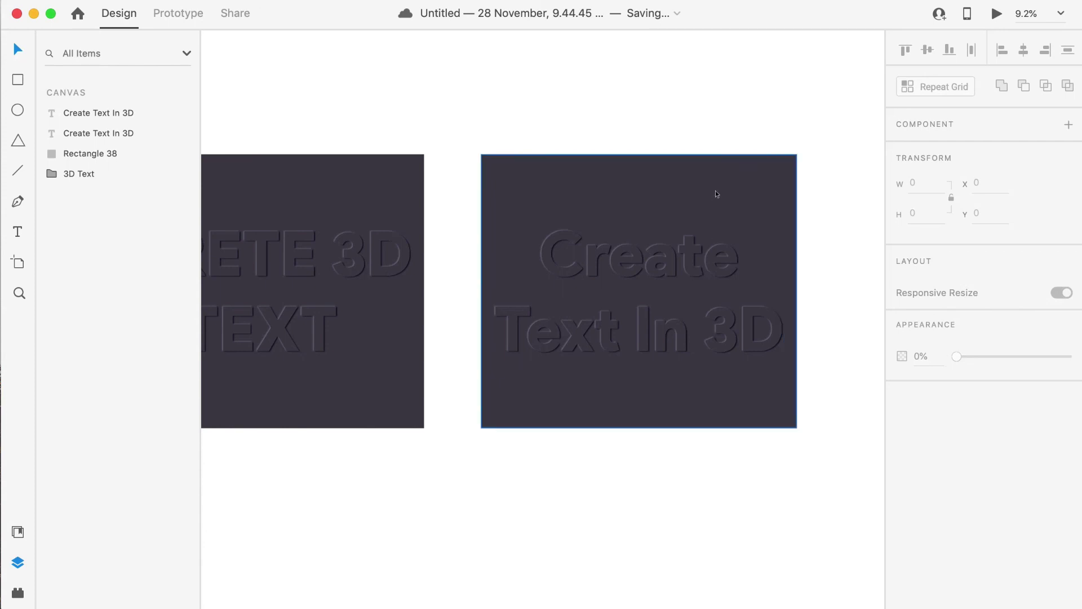
- Select Rectangle 38, the dark background behind the embossed lettering
{"action": "left_click", "coordinate": [700, 168]}
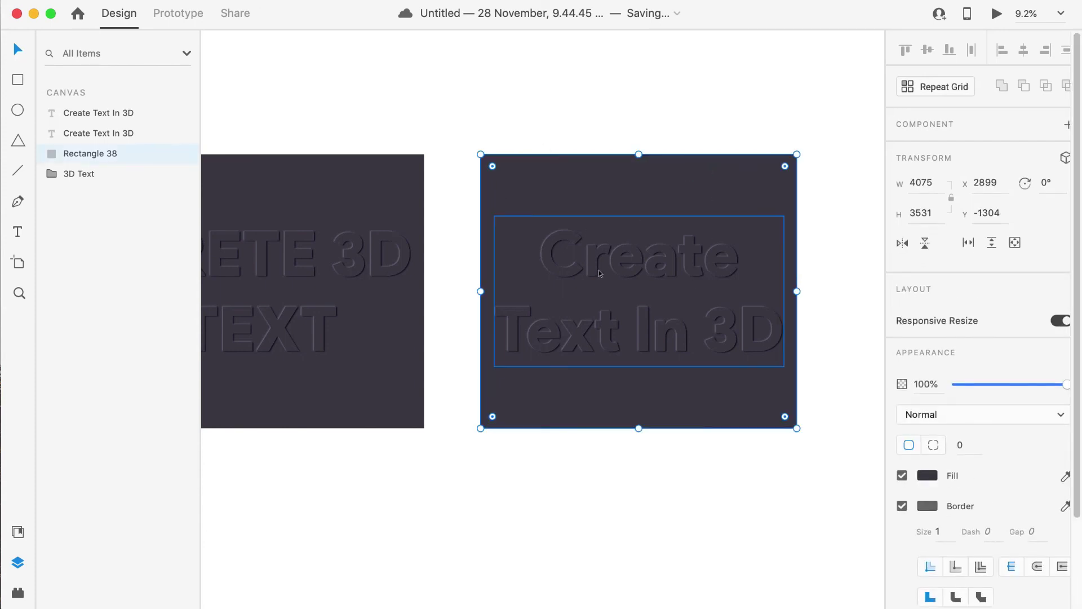